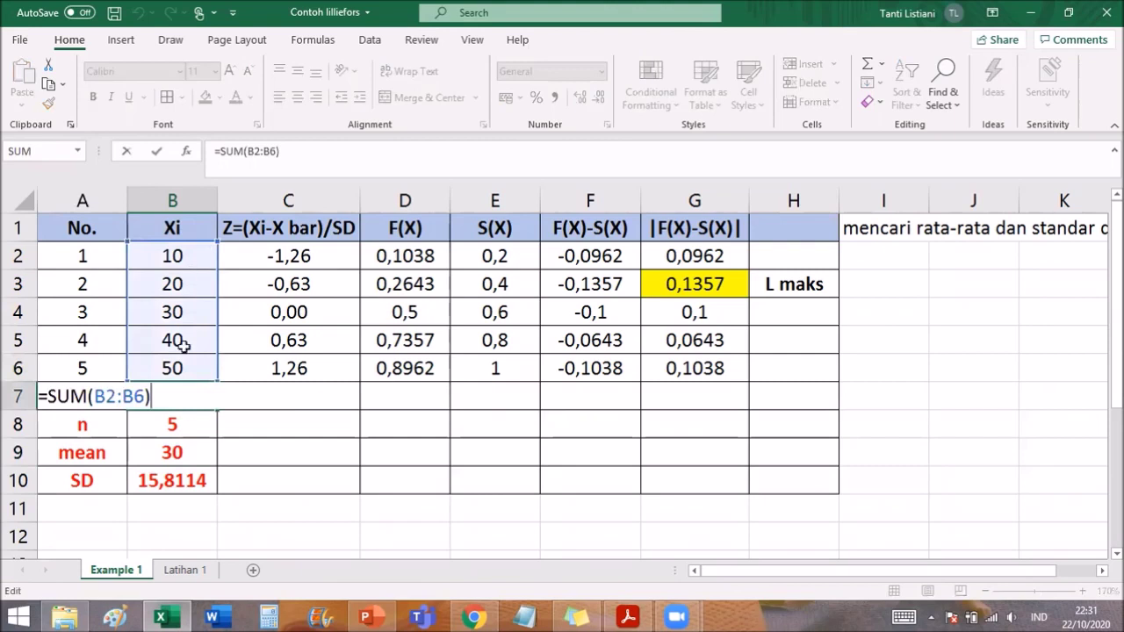
- Examine the sum formula in cell B7 and the mean formula in cell B9
key("Return")
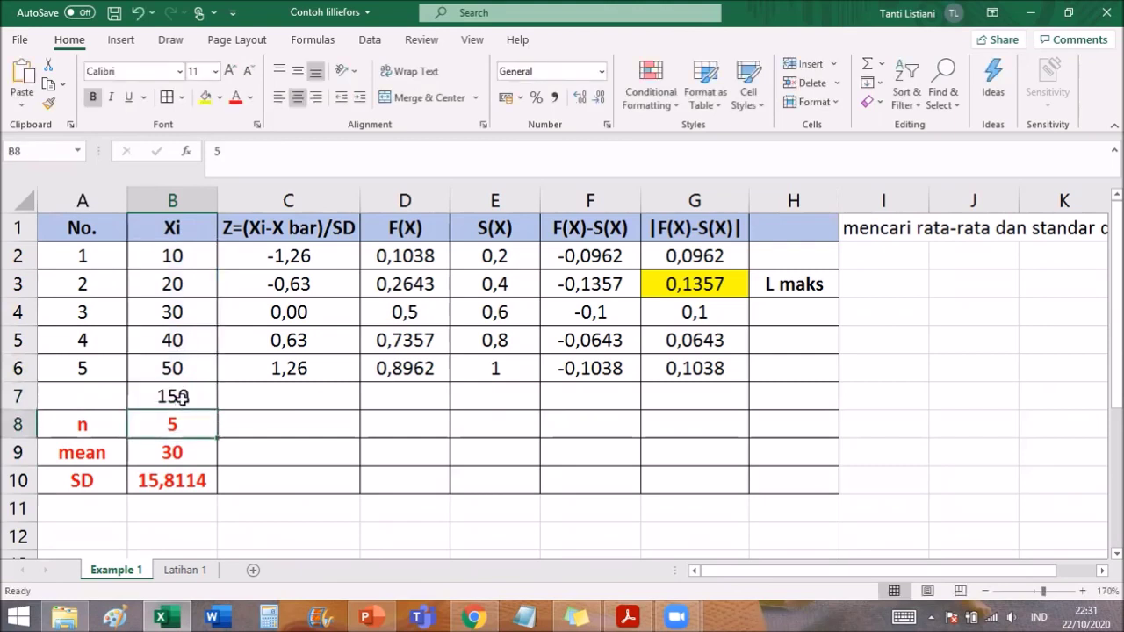
left_click(180, 397)
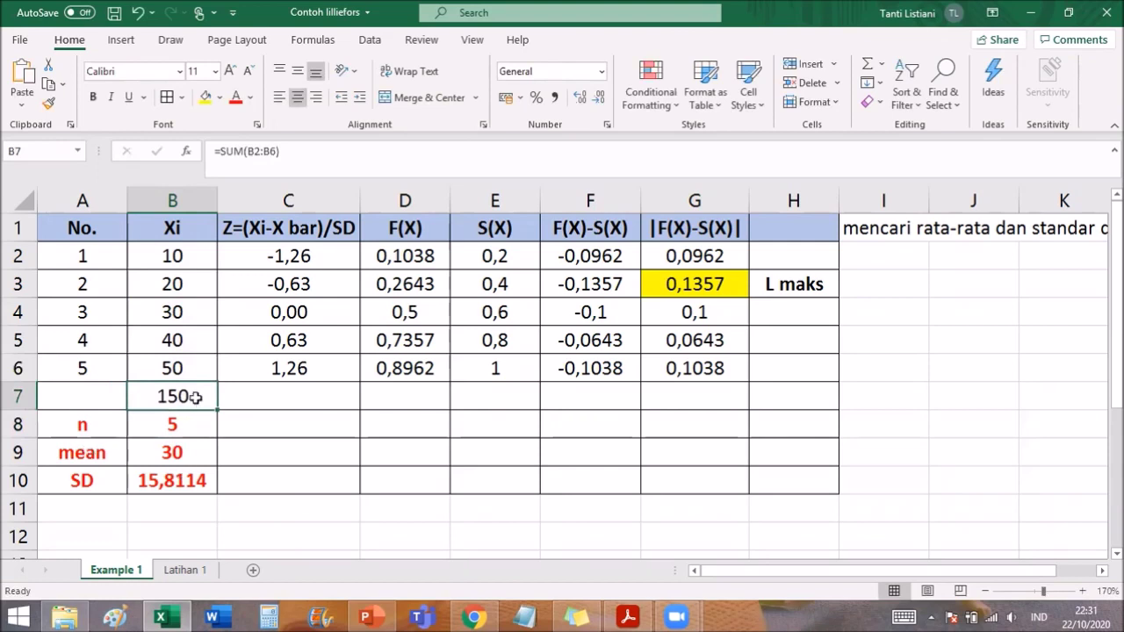
double_click(167, 452)
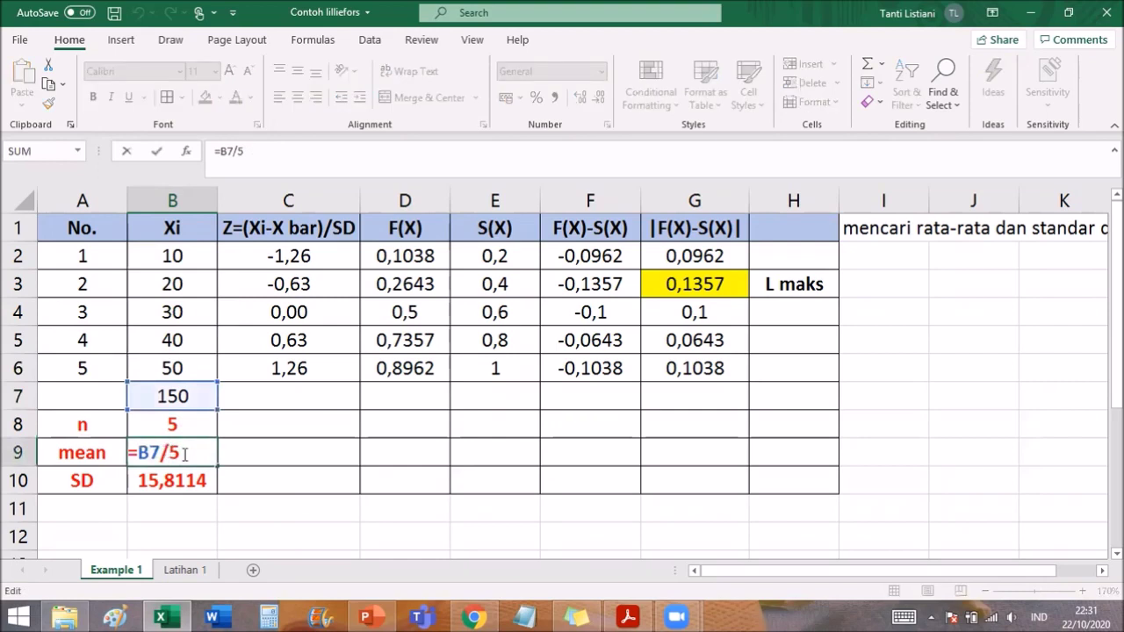
key("Return")
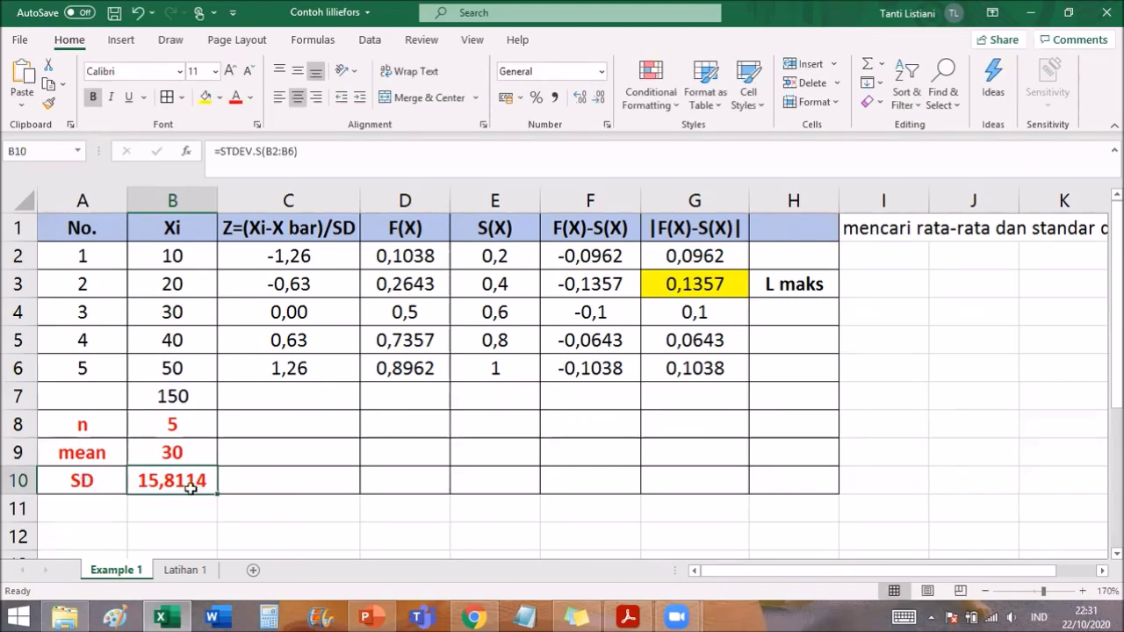
- Clear the SD cell B10 and recalculate the sample standard deviation there with =STDEV.S(B2:B6)
key("Delete")
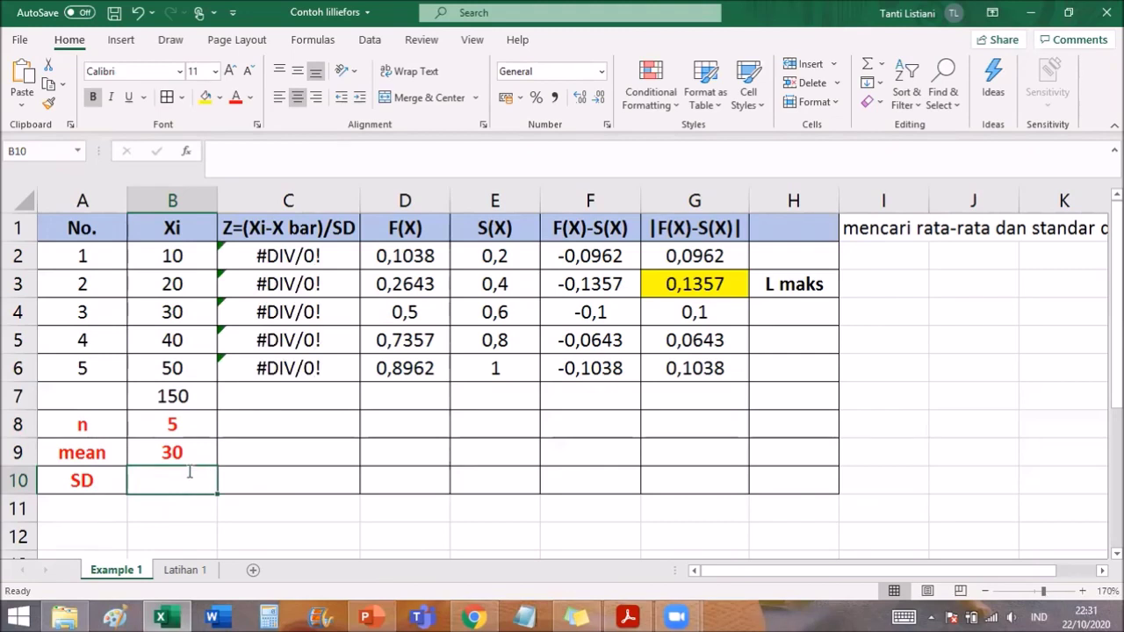
type("=s")
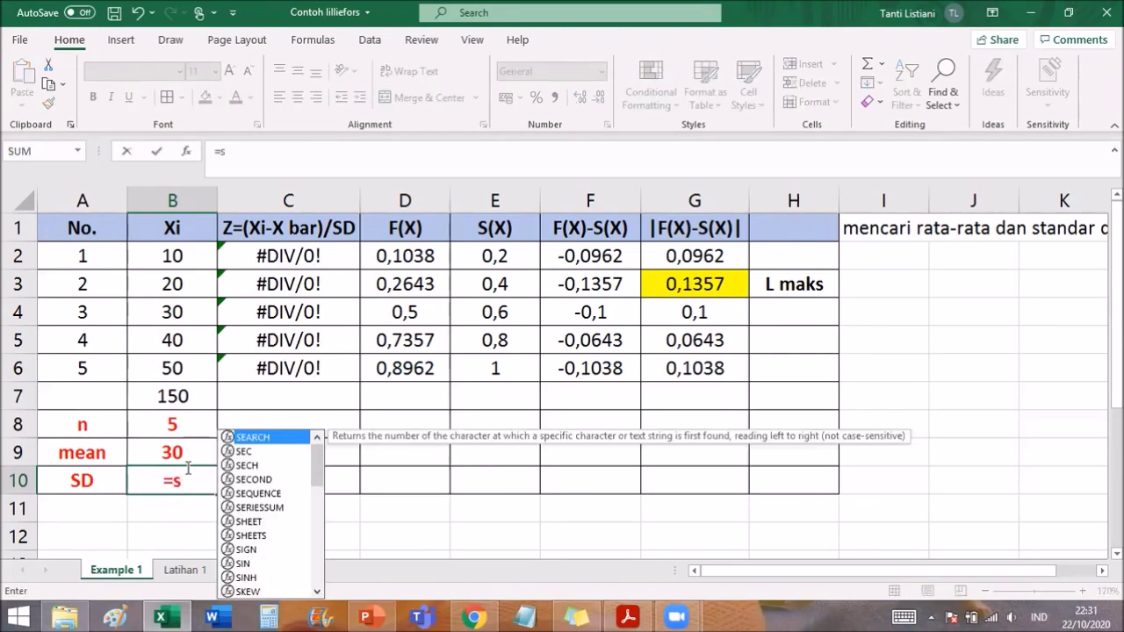
type("tdev")
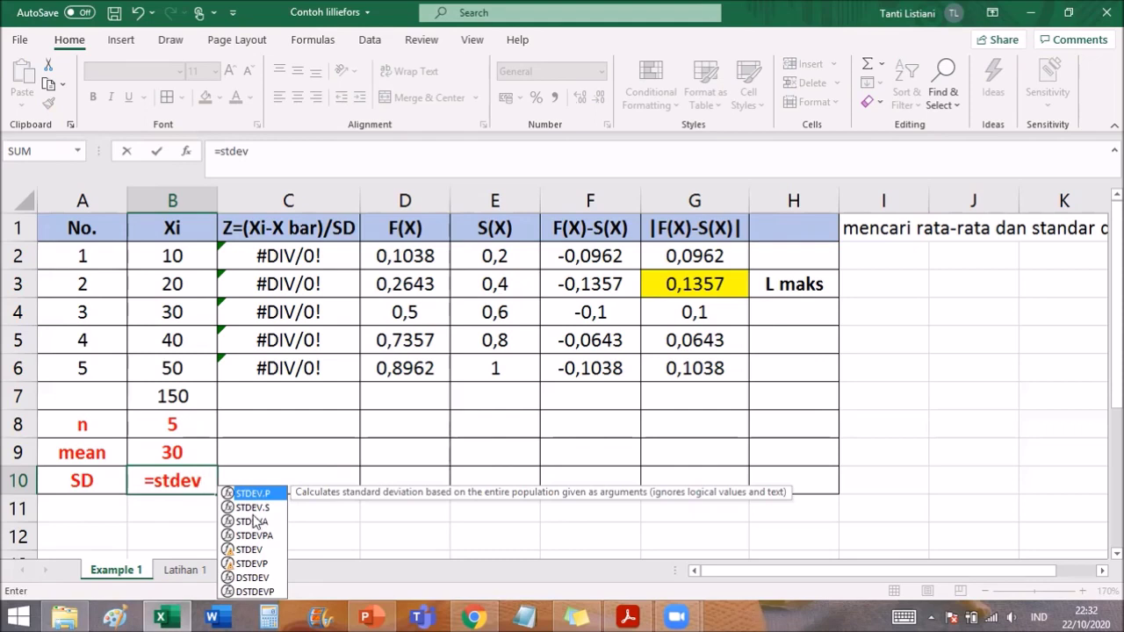
left_click(251, 507)
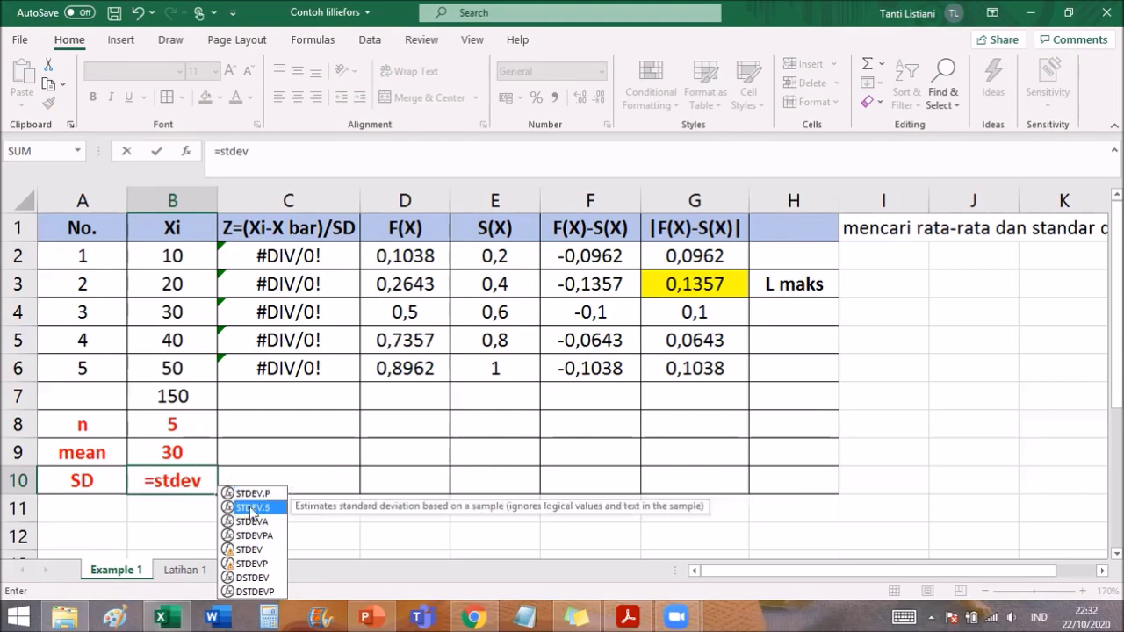
double_click(249, 507)
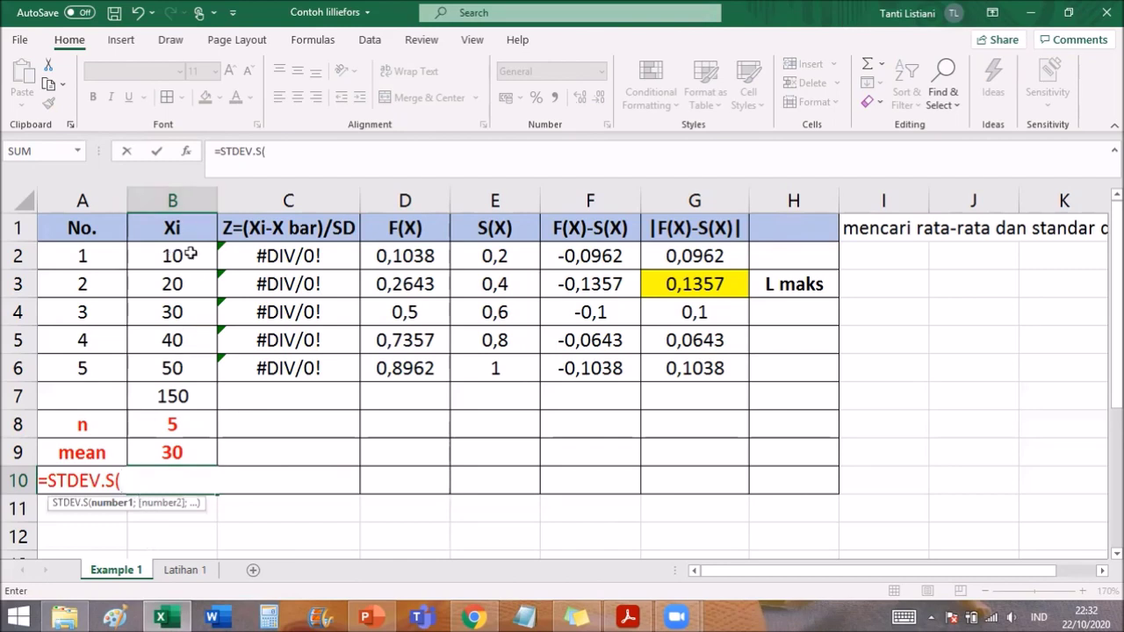
left_click_drag(190, 254, 173, 386)
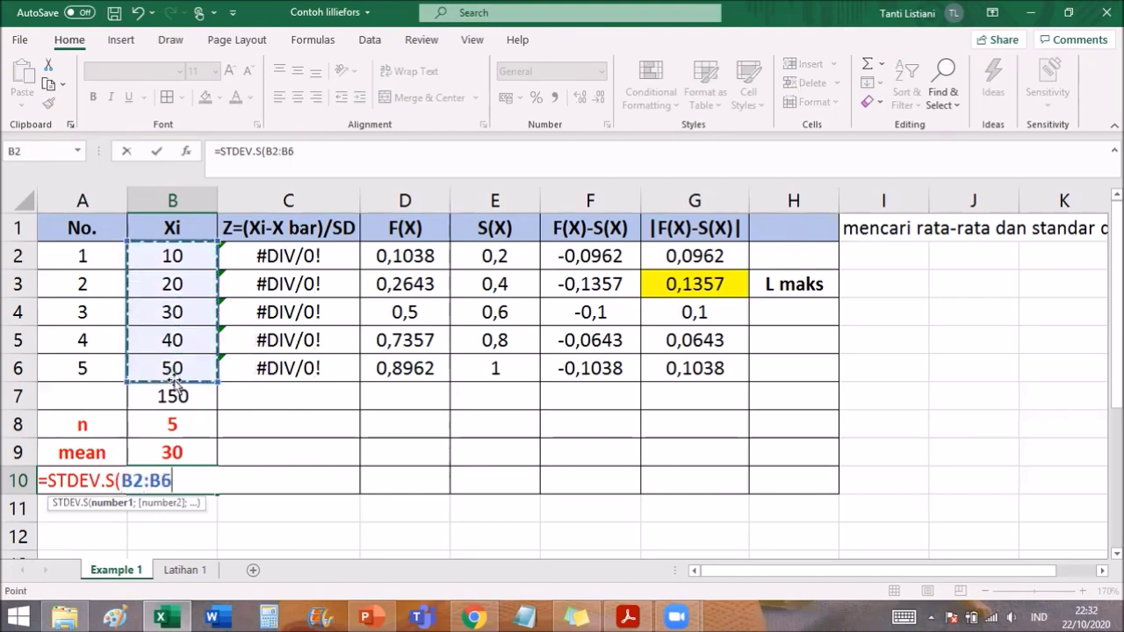
key("Return")
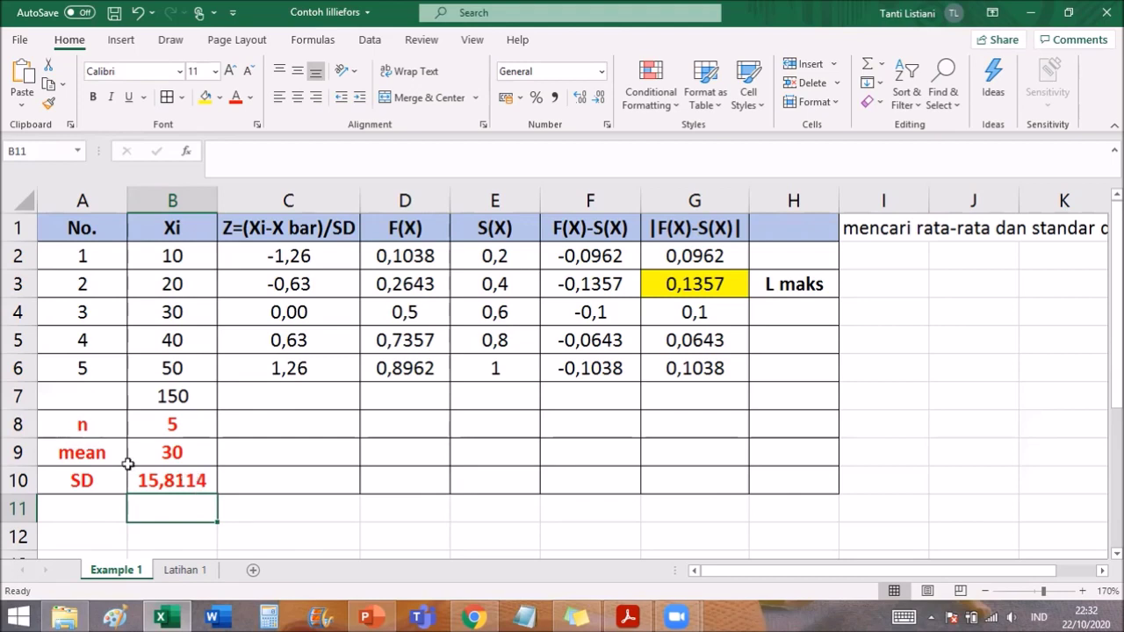
- Examine the mean, SD and first Xi cells, along with the Z formula in C2 that references them
left_click(168, 451)
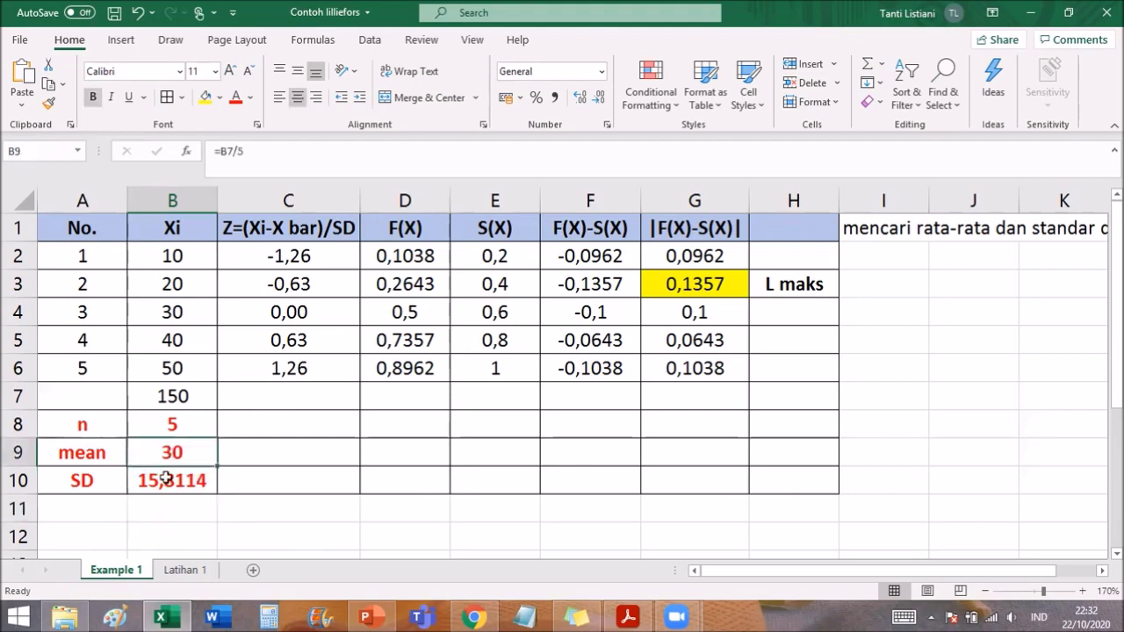
left_click(173, 480)
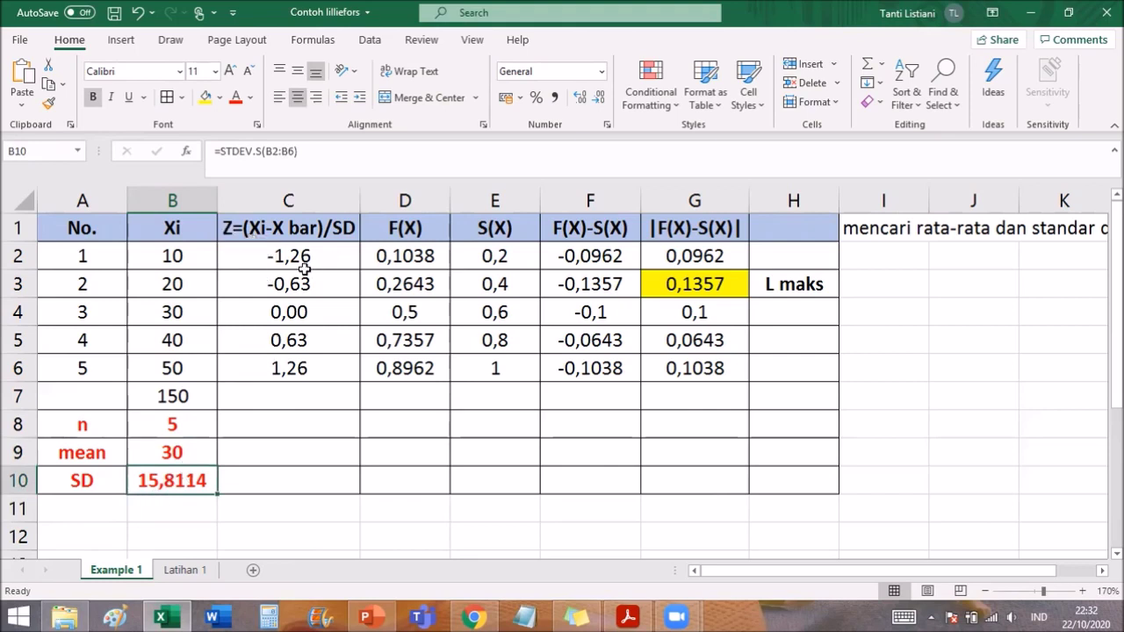
left_click(175, 251)
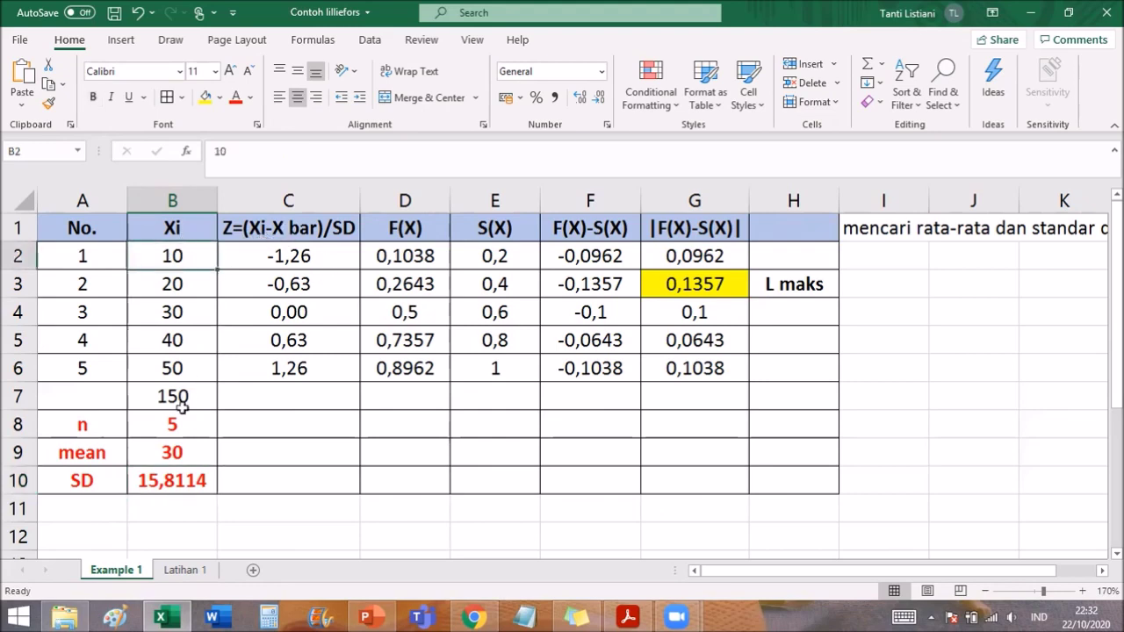
left_click(184, 452)
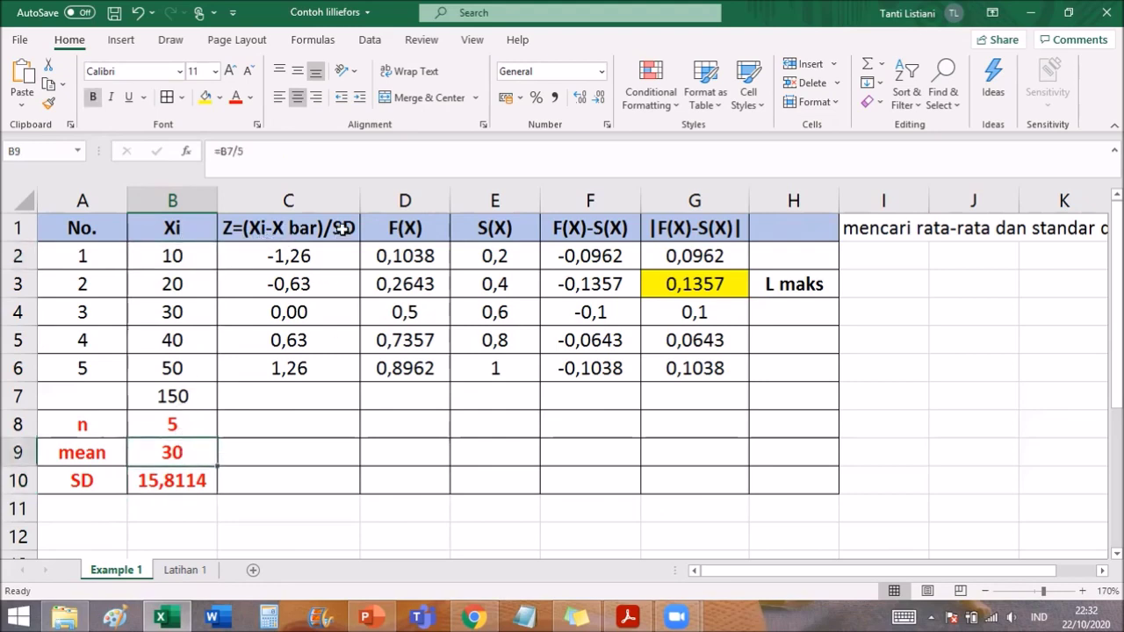
left_click(186, 481)
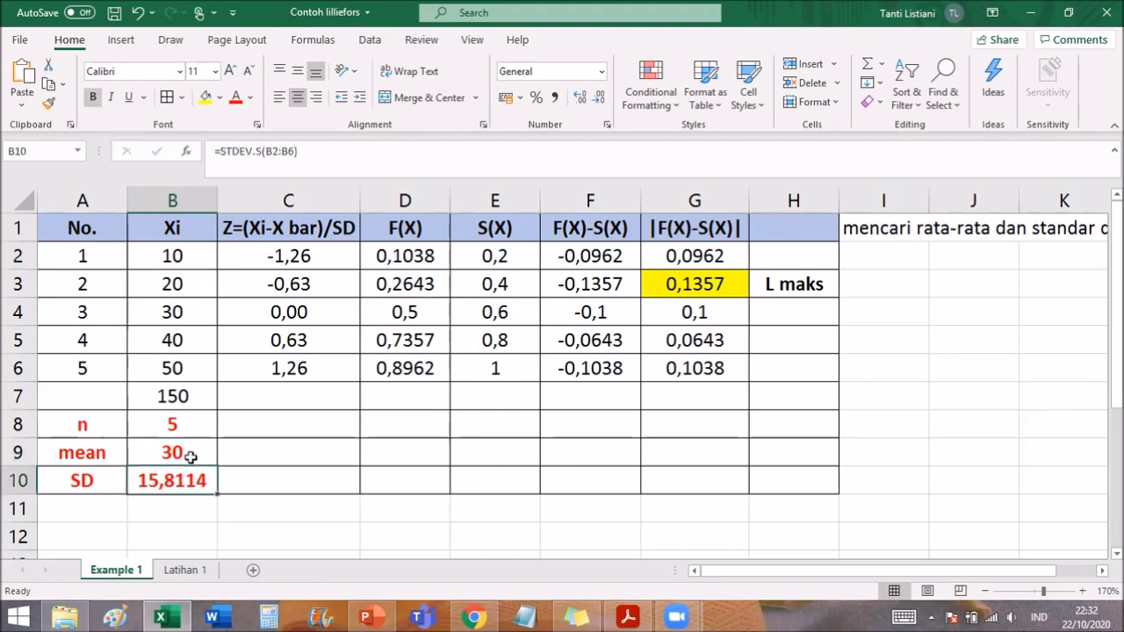
double_click(327, 255)
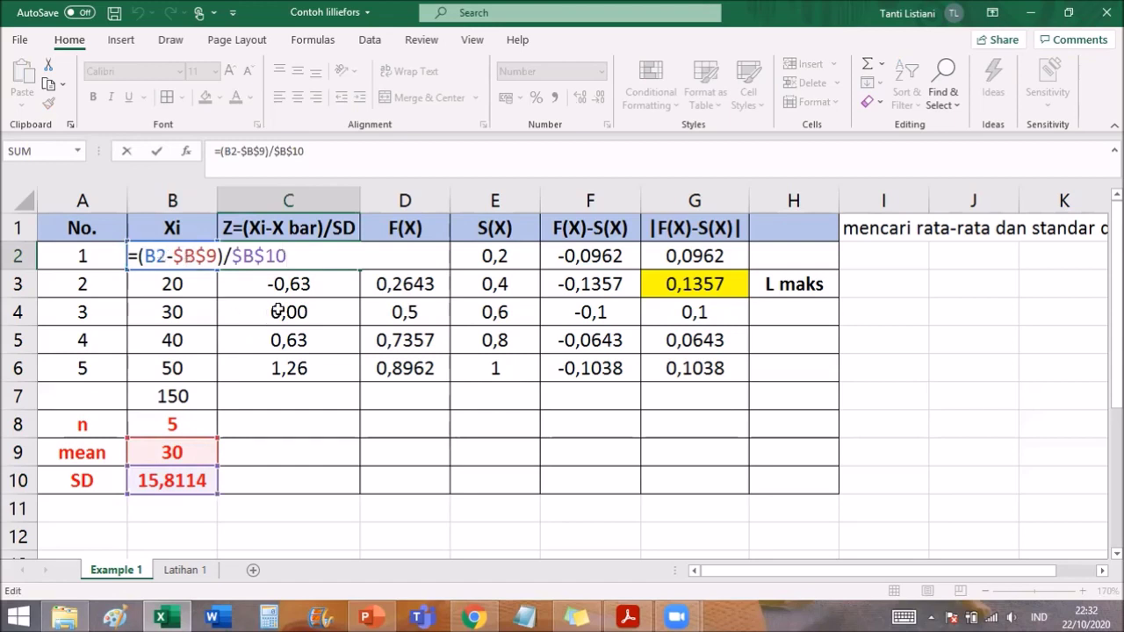
key("Return")
- Clear the Z values in cells C2 through C6
left_click(327, 255)
left_click_drag(358, 269, 331, 379)
key("Delete")
left_click_drag(295, 248, 296, 271)
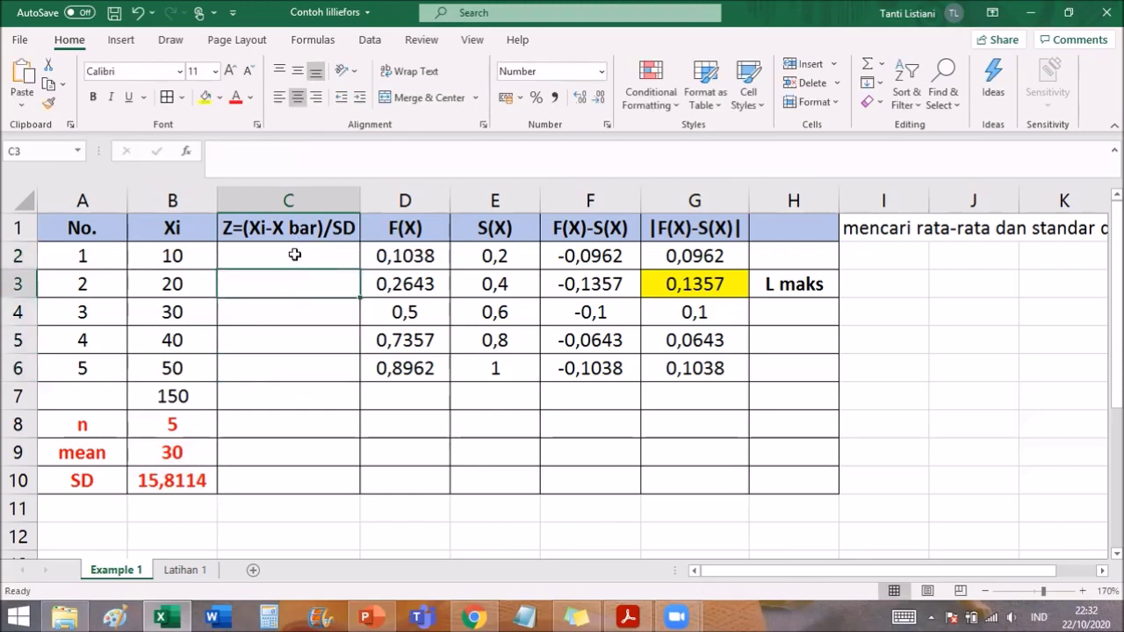
- Begin the Z formula in C2 with =(B2-$B$9)/, using an absolute reference to the mean
left_click(295, 255)
type("=")
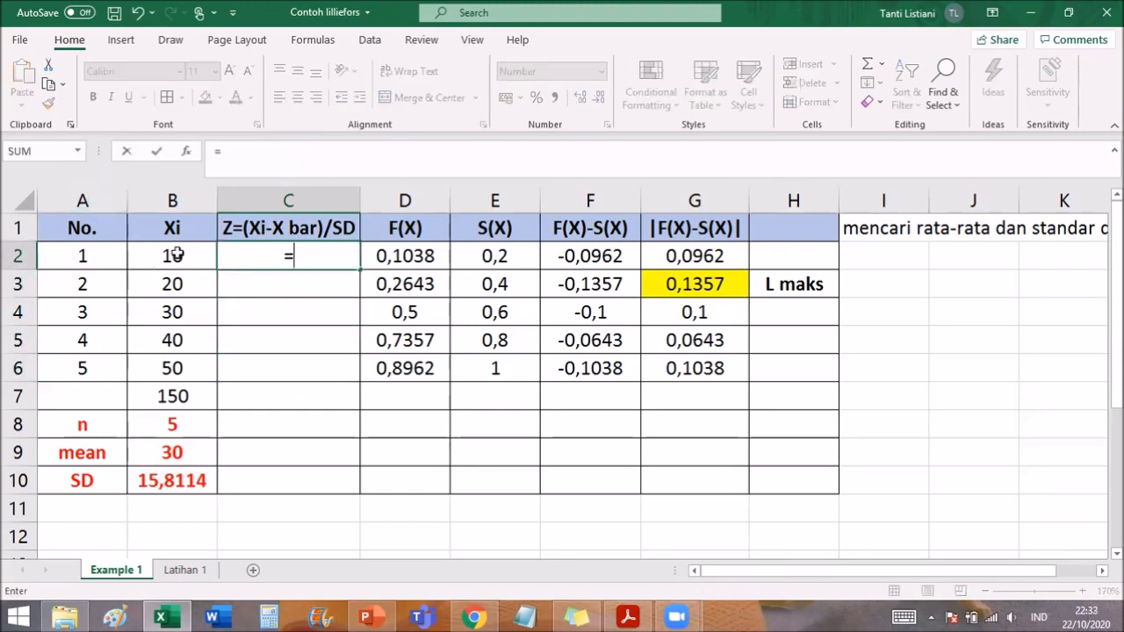
type("(")
left_click(170, 255)
type("-")
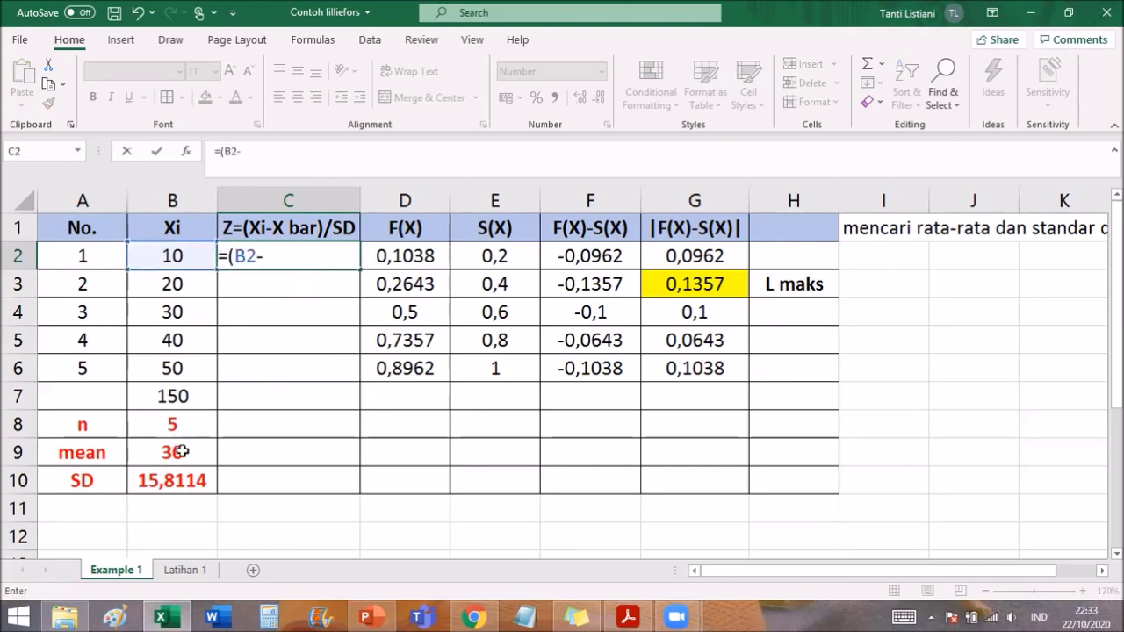
left_click(180, 451)
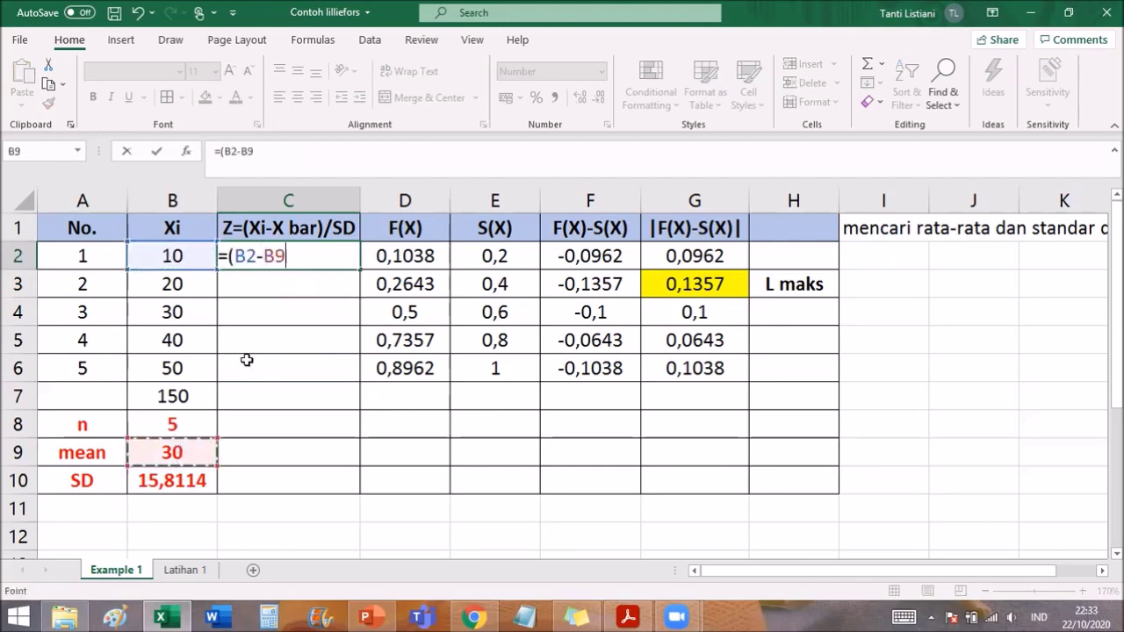
left_click(266, 256)
type("$")
left_click(288, 255)
type("$")
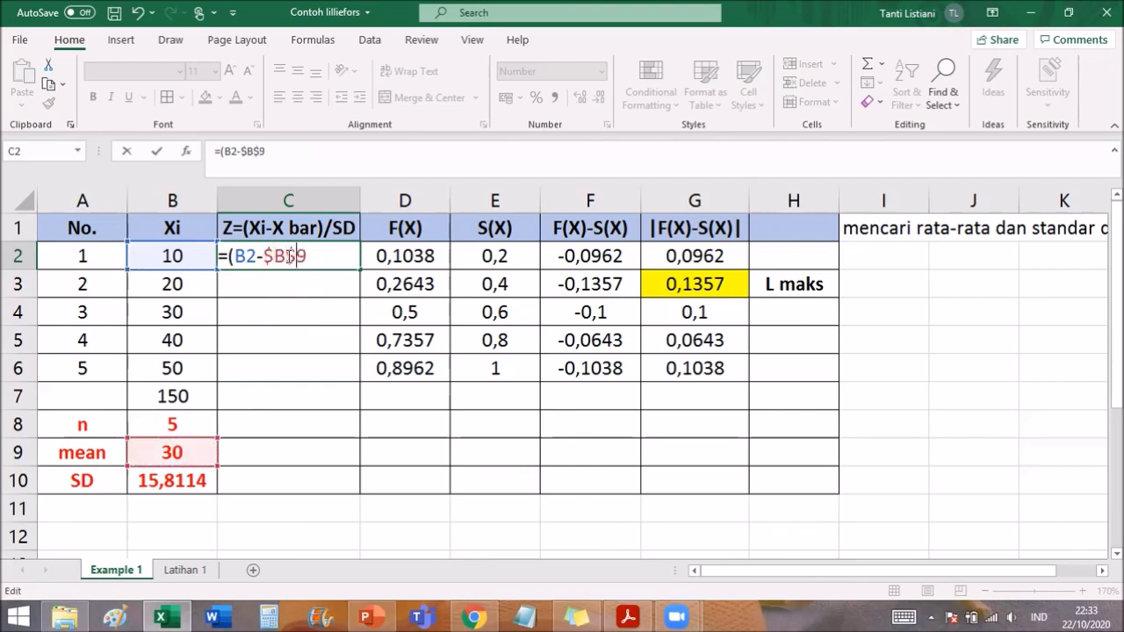
left_click(308, 260)
type(")/")
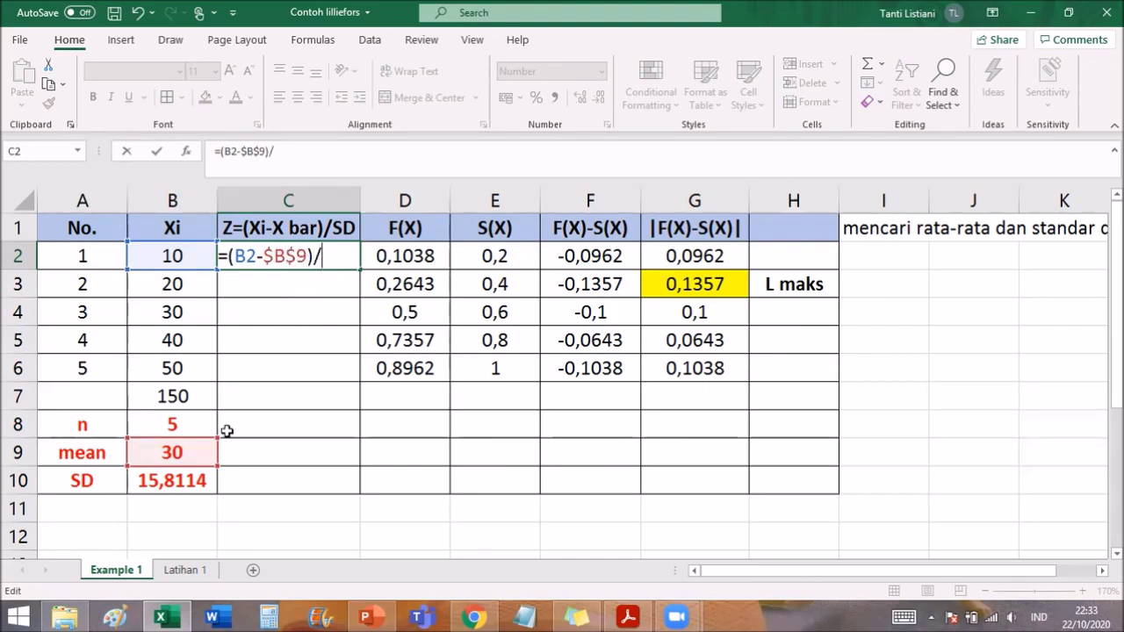
- Complete the Z formula in C2 with the absolute SD reference $B$10 as the divisor
left_click(154, 479)
left_click(324, 255)
type("$B10")
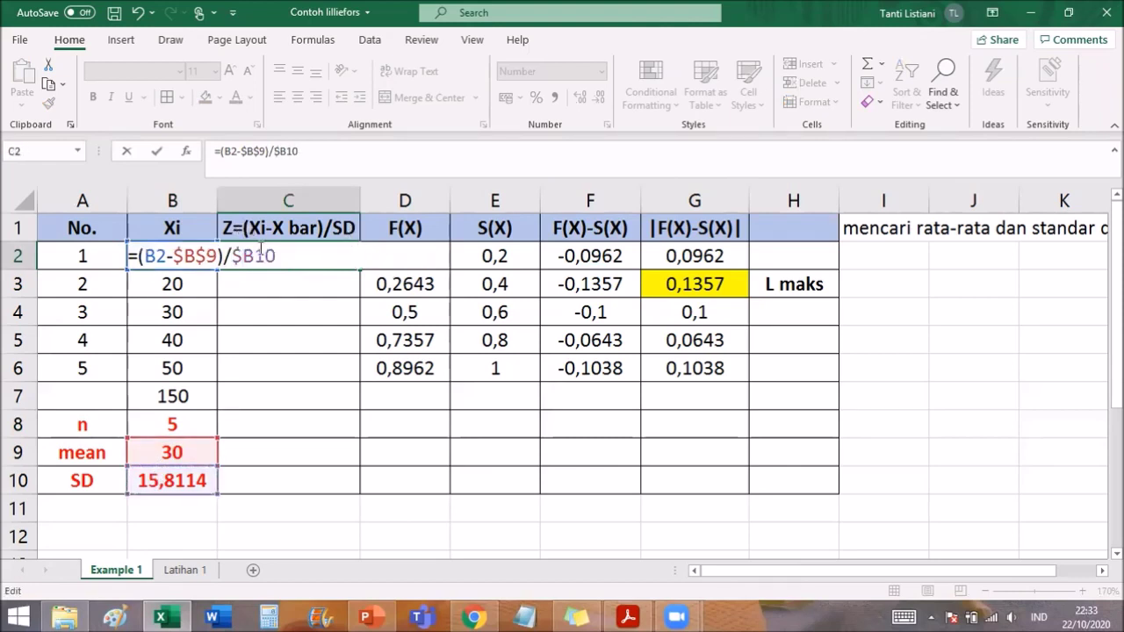
left_click(253, 255)
type("$")
key("Return")
- Fill the Z formula from C2 down through C6
left_click(318, 255)
left_click_drag(360, 272, 354, 384)
left_click(326, 453)
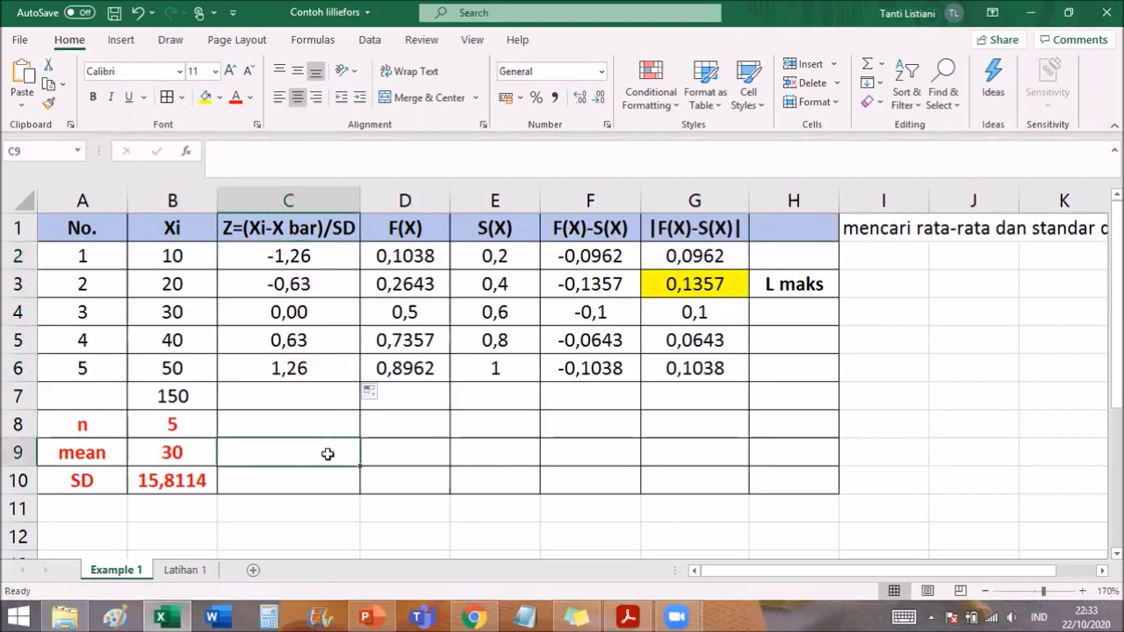
- Increase the displayed precision of the Z value in C2 to six decimal places
left_click(337, 253)
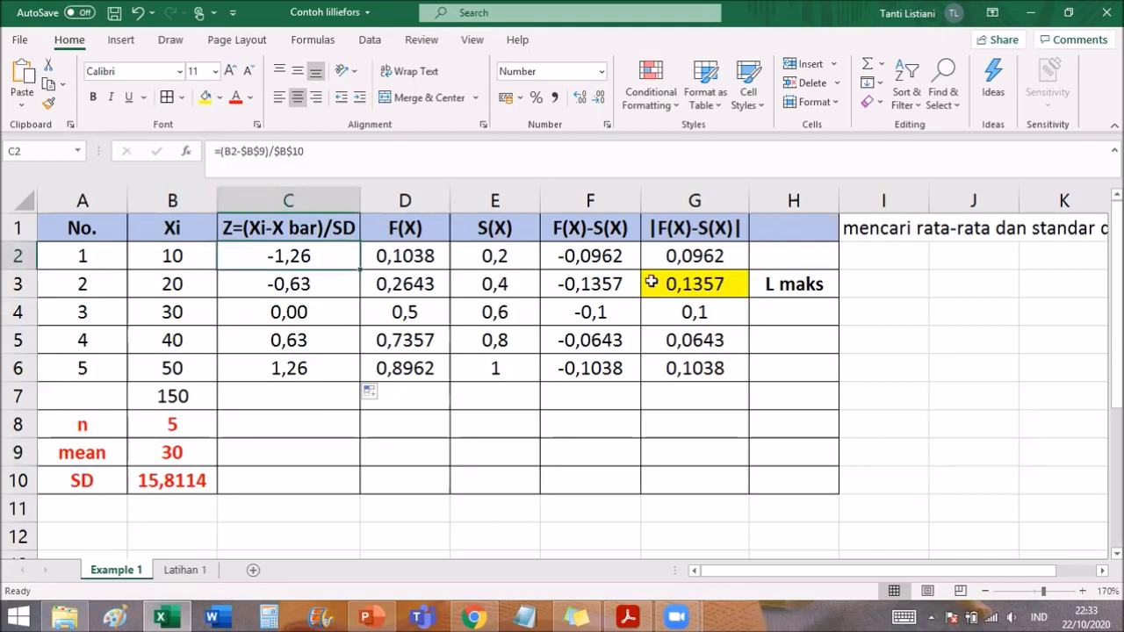
left_click(580, 97)
left_click(580, 97)
left_click(580, 97)
left_click(580, 97)
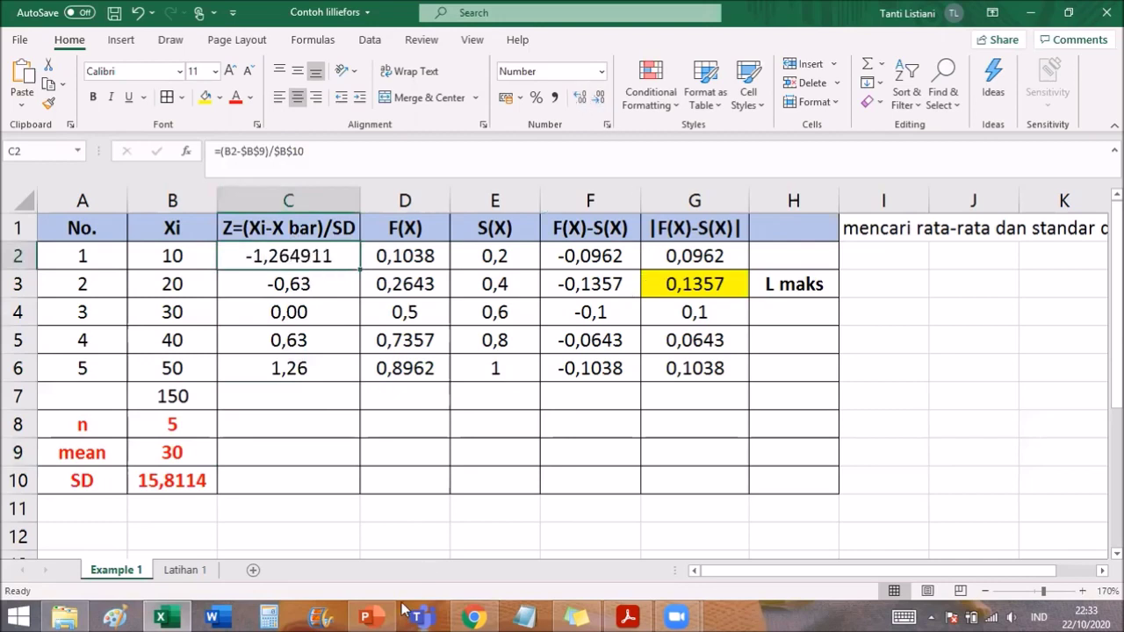
left_click(305, 284)
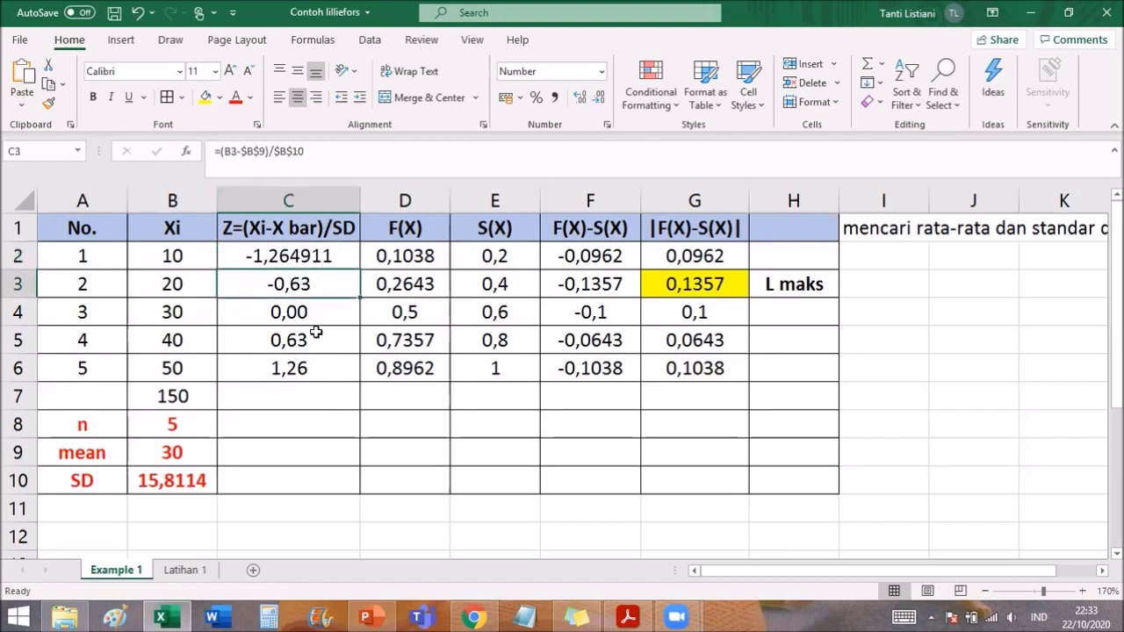
- Reduce the displayed precision of the Z value in C2 to two decimal places
left_click(328, 256)
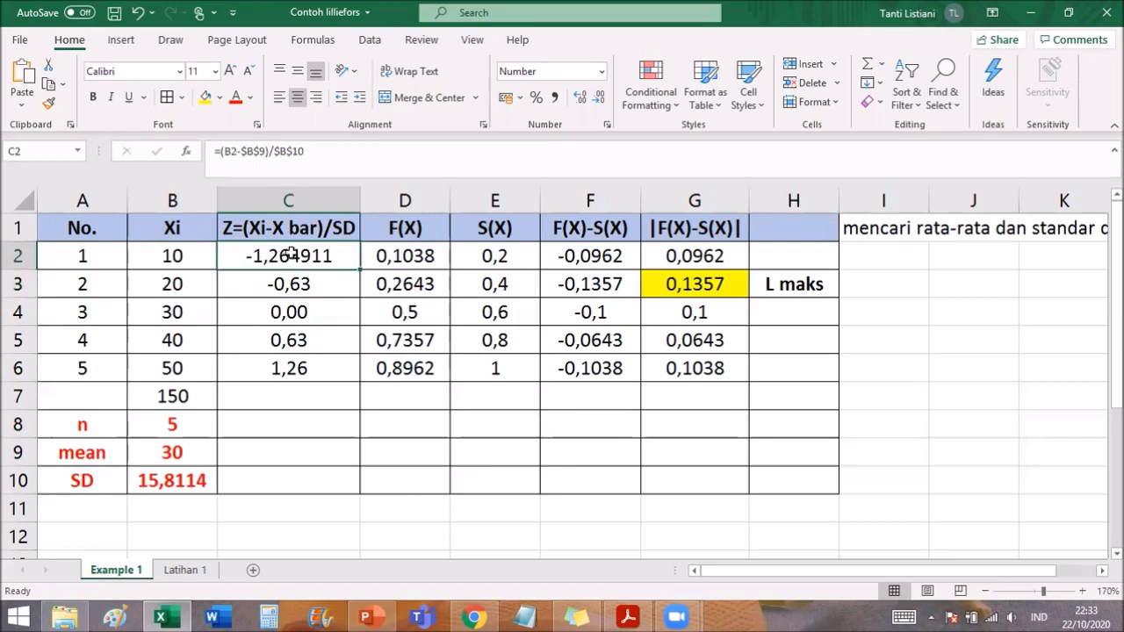
left_click(600, 98)
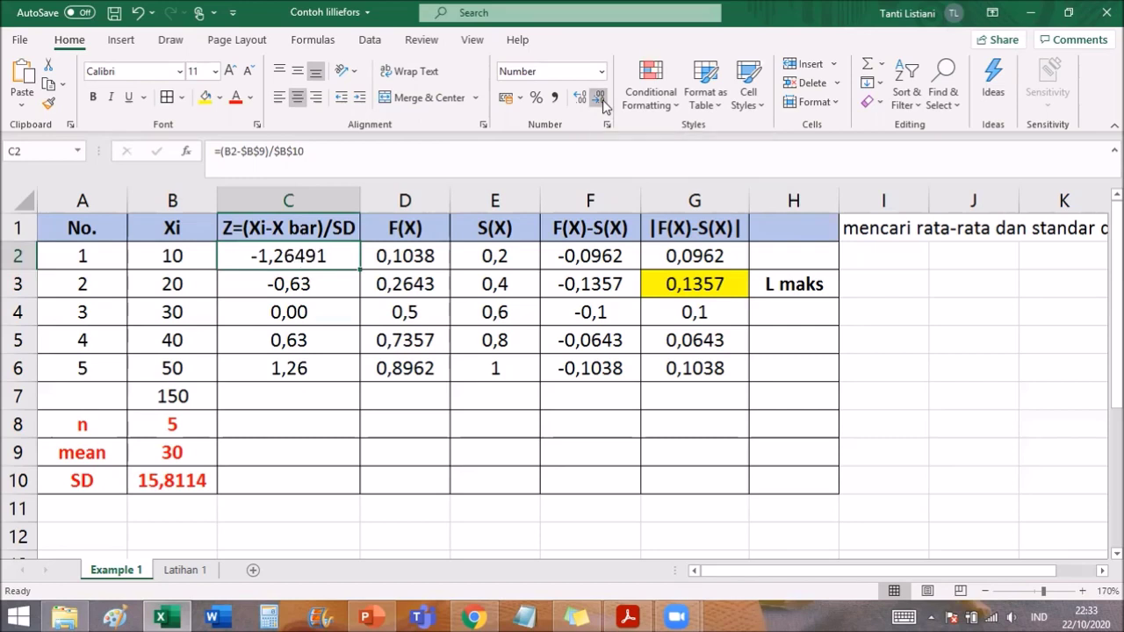
left_click(600, 99)
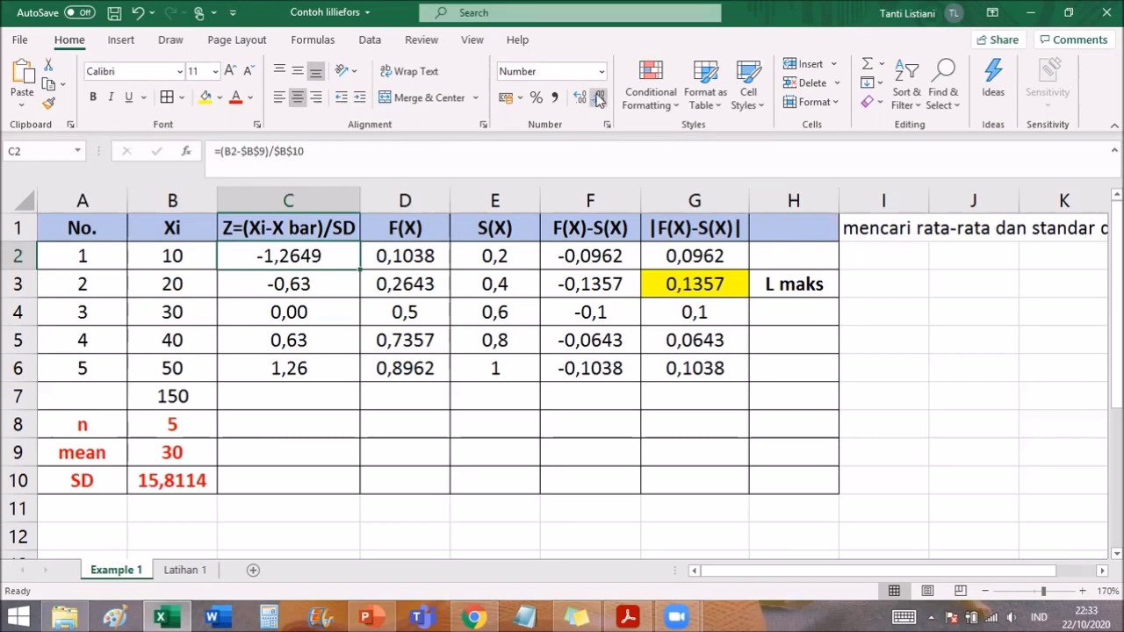
left_click(600, 99)
left_click(600, 99)
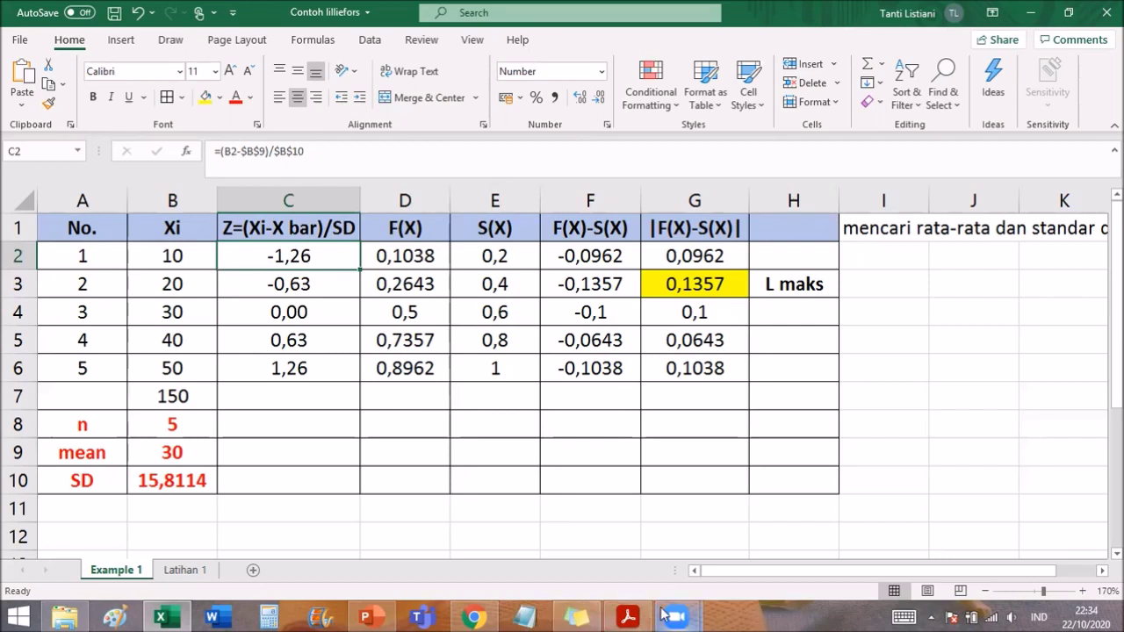
- Switch to Adobe Acrobat Reader to examine the negative z rows in Tabel distribusi.pdf, and return to the Excel worksheet
mouse_move(664, 614)
left_click(627, 616)
scroll(606, 309, "up", 3)
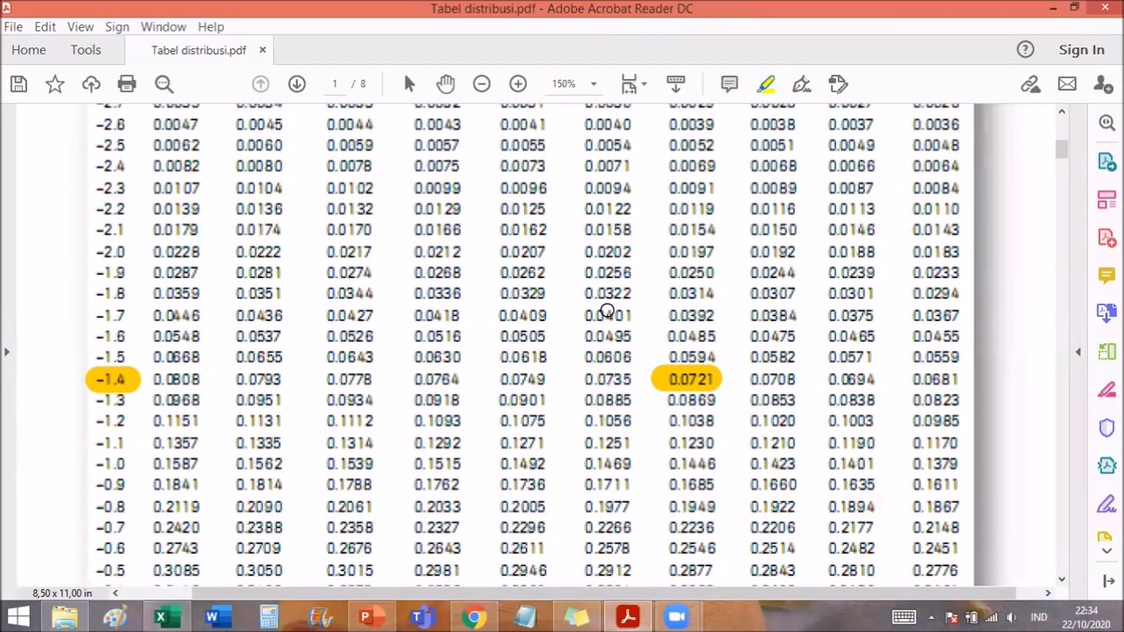
scroll(606, 309, "up", 4)
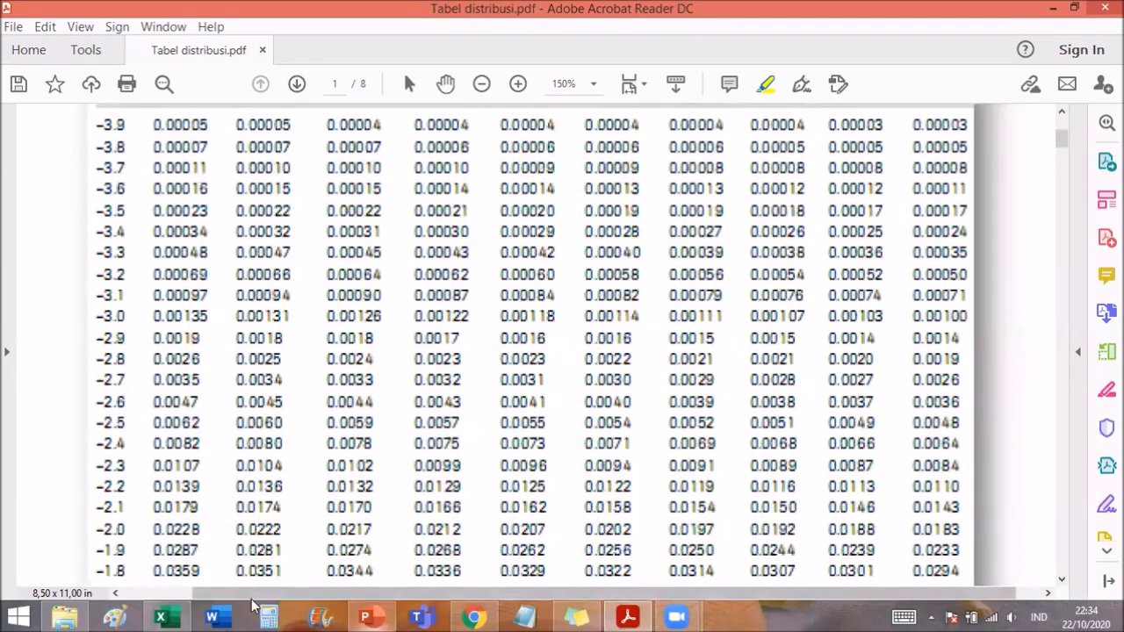
left_click(164, 616)
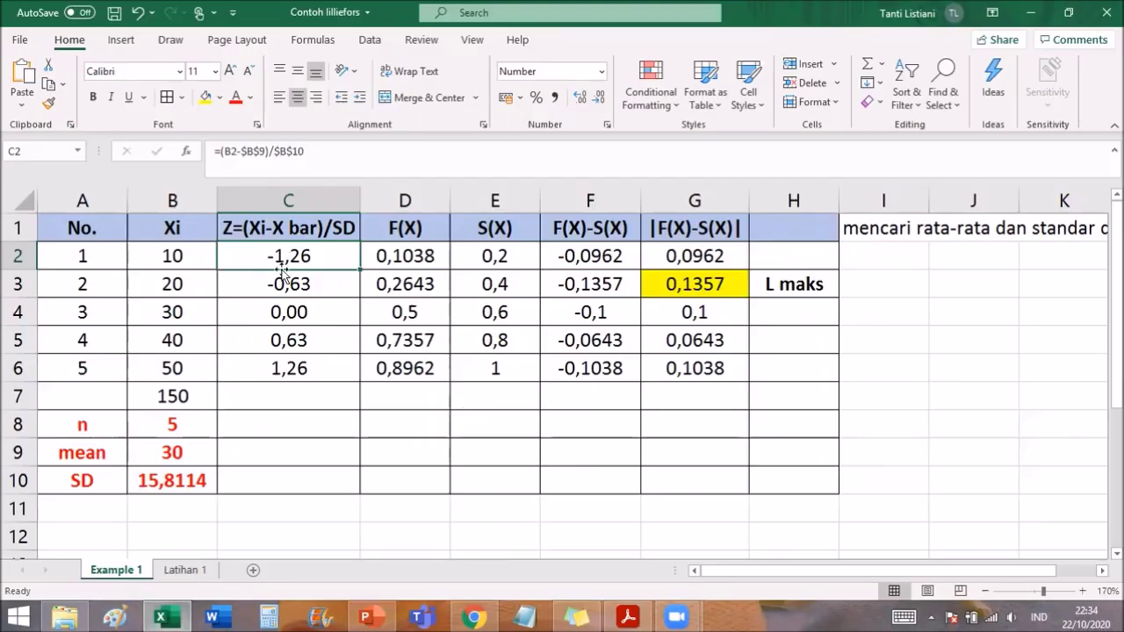
- Switch to Tabel distribusi.pdf in Adobe Acrobat Reader and highlight the −1.2 row label in the z table
left_click(628, 616)
scroll(213, 295, "down", 4)
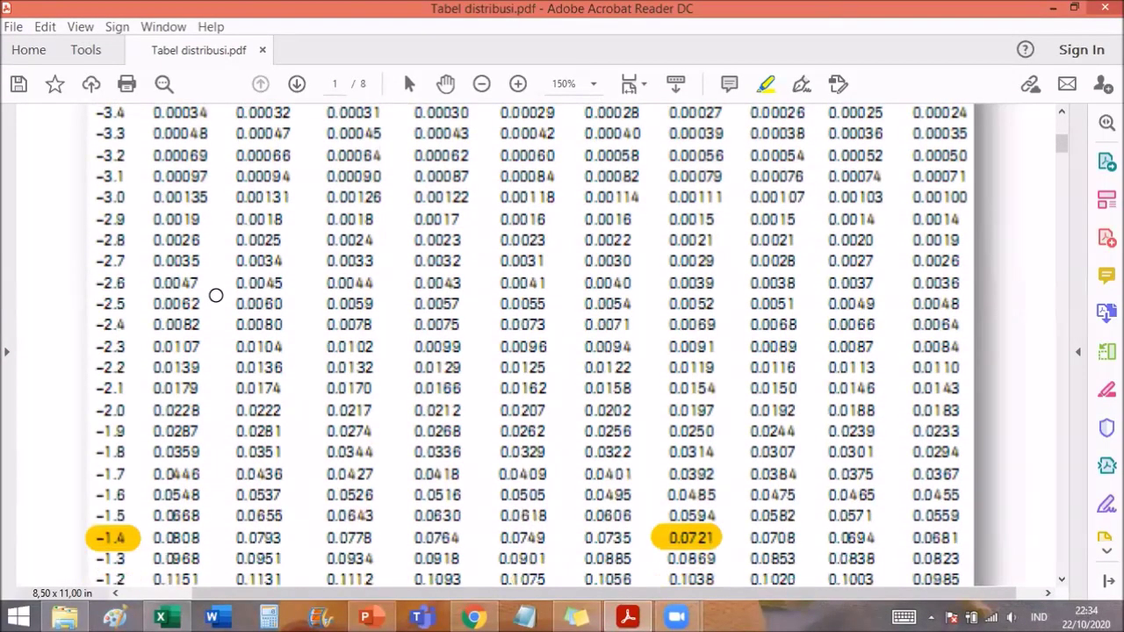
scroll(195, 404, "down", 1)
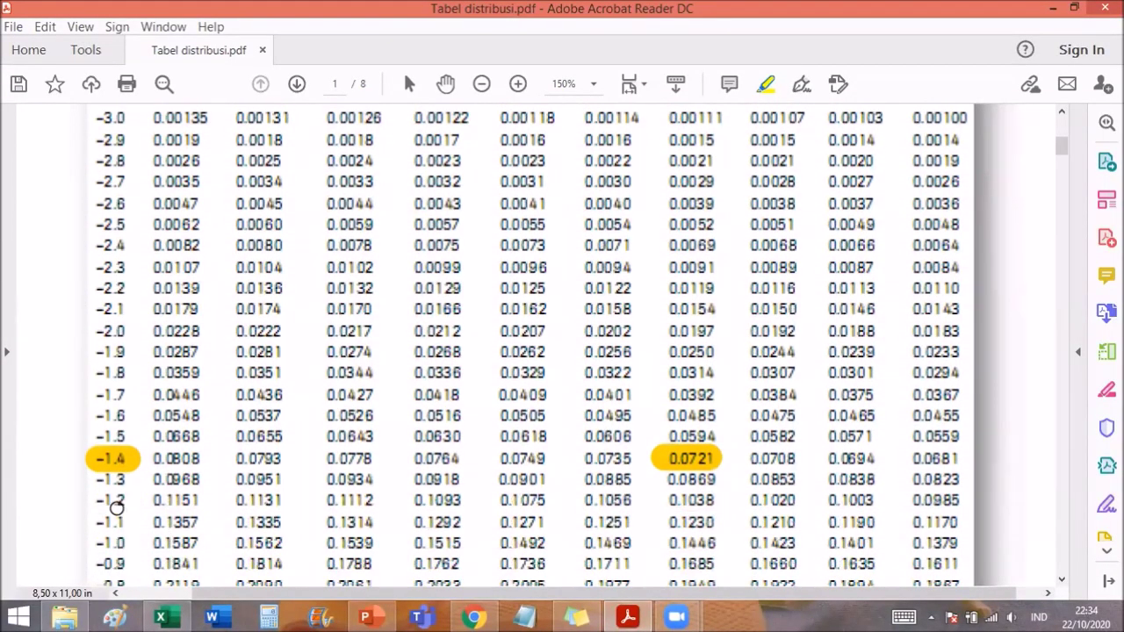
left_click_drag(96, 499, 136, 501)
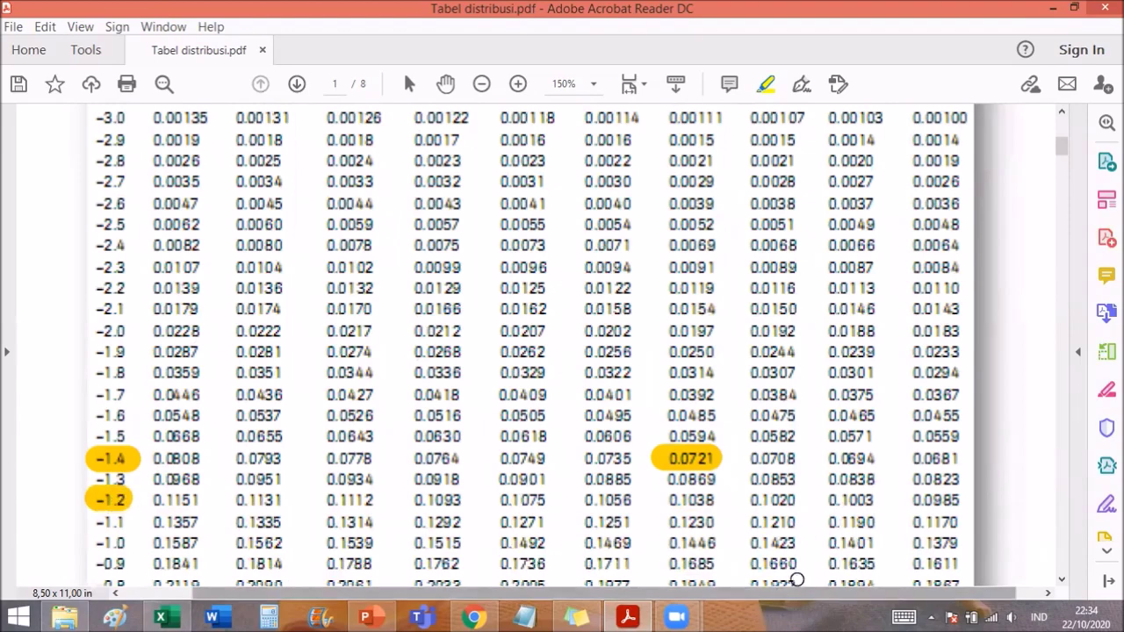
- Highlight the table value 0.1038 in the −1.2 row, the F(X) for a Z of −1.26
scroll(732, 212, "up", 4)
scroll(732, 211, "up", 1)
scroll(709, 303, "down", 5)
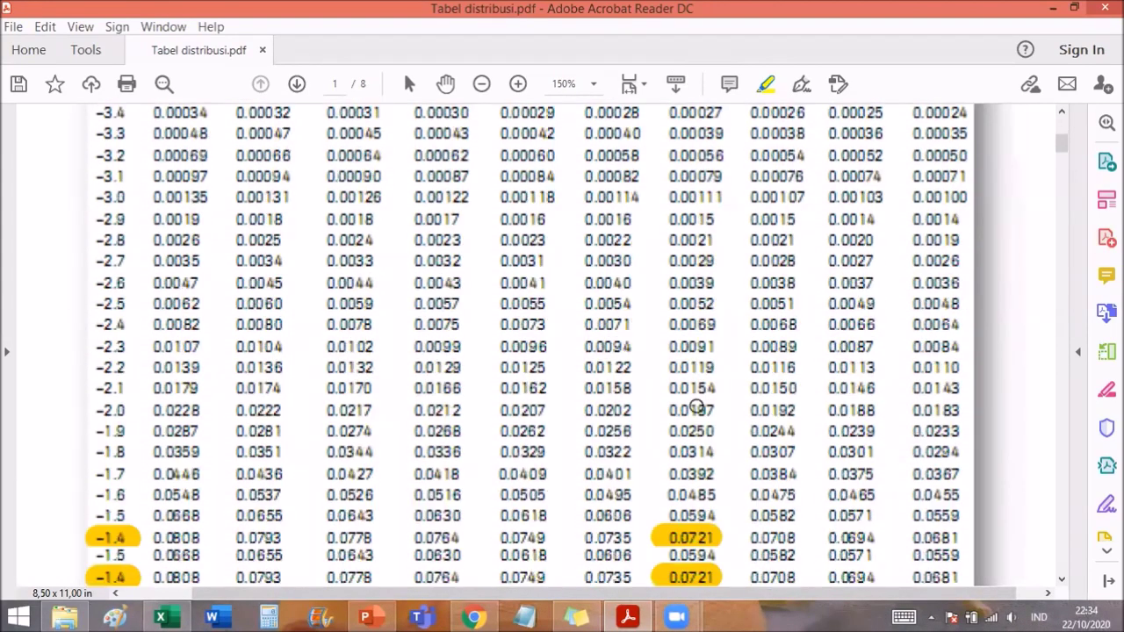
scroll(685, 455, "down", 1)
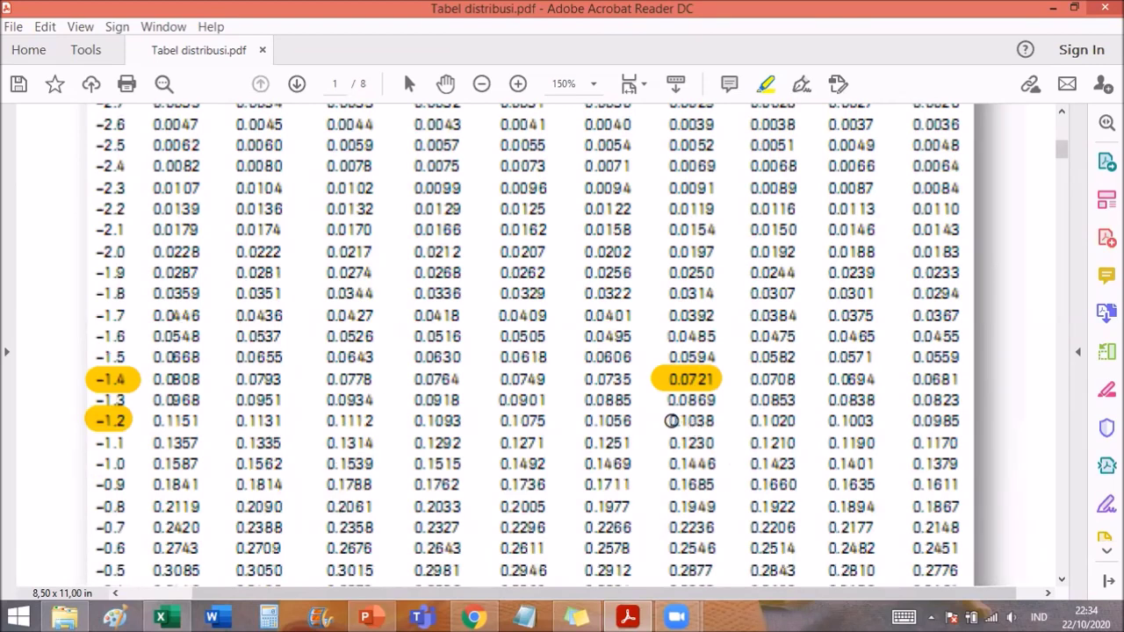
left_click_drag(671, 420, 716, 420)
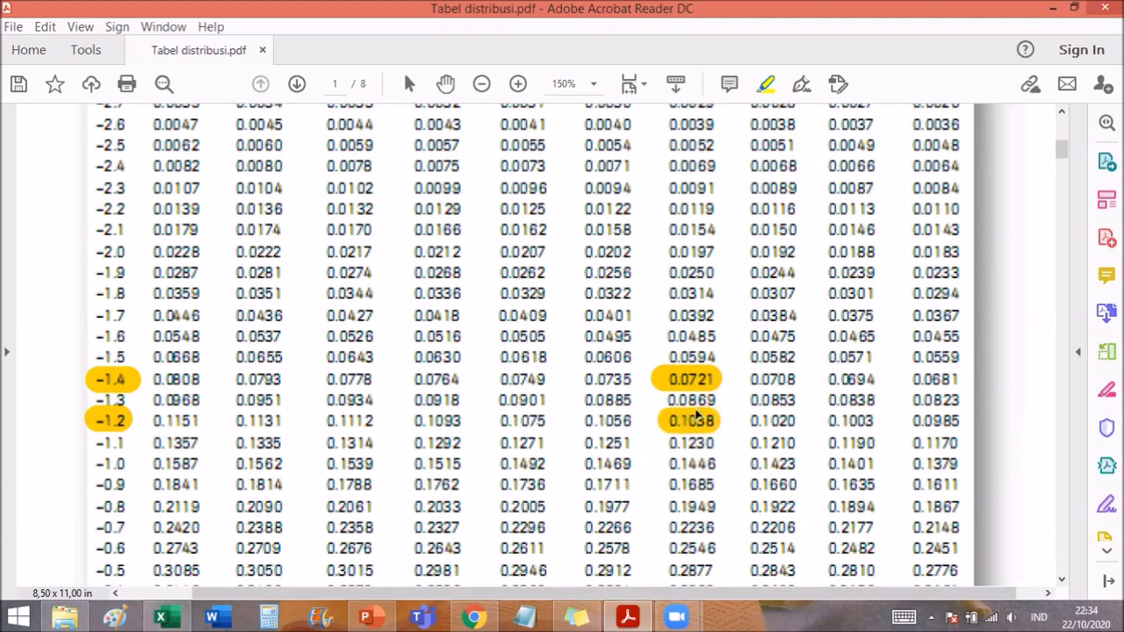
- Return to the Excel worksheet and check the F(X) values in D2 and D3
left_click(172, 615)
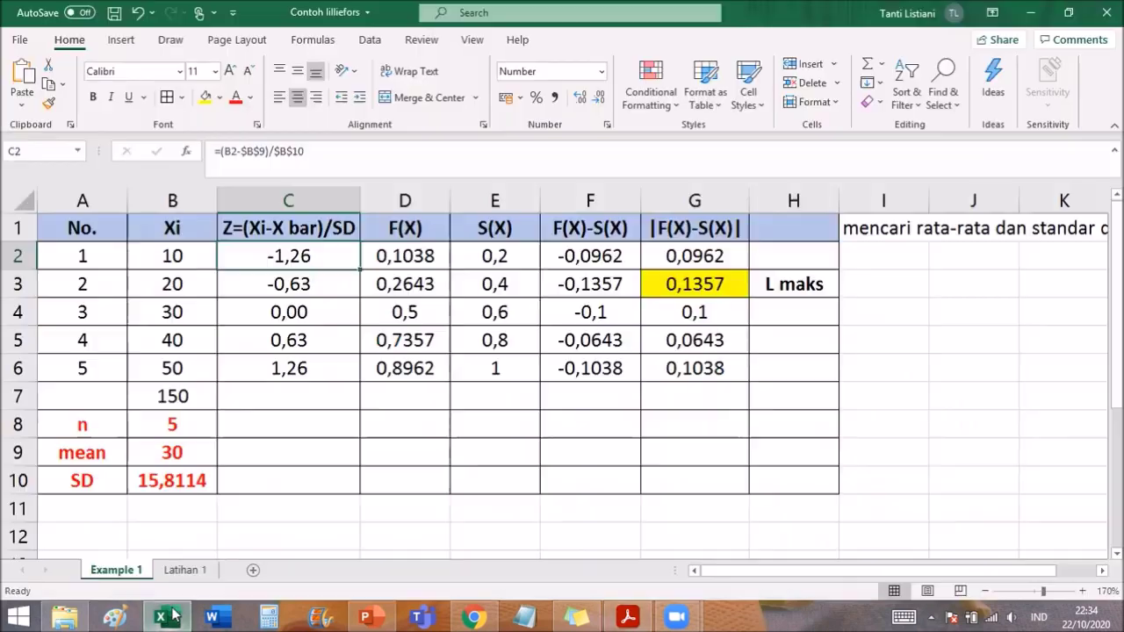
left_click(434, 255)
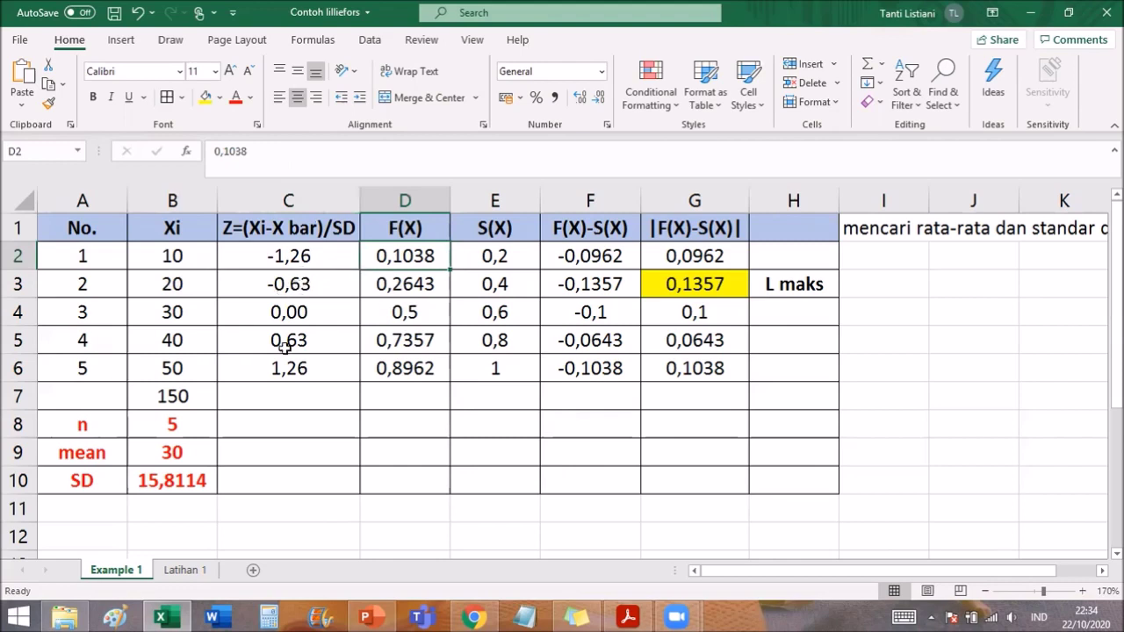
left_click(428, 282)
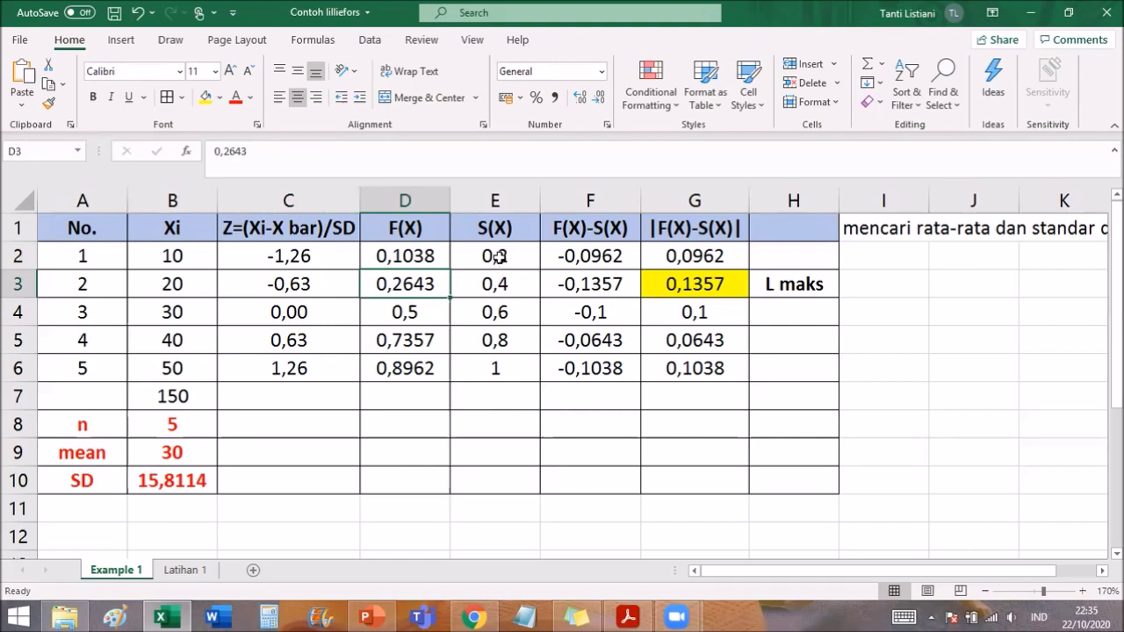
- Inspect the S(X) proportion formulas in E2, E3 and E6 without changing them
double_click(496, 255)
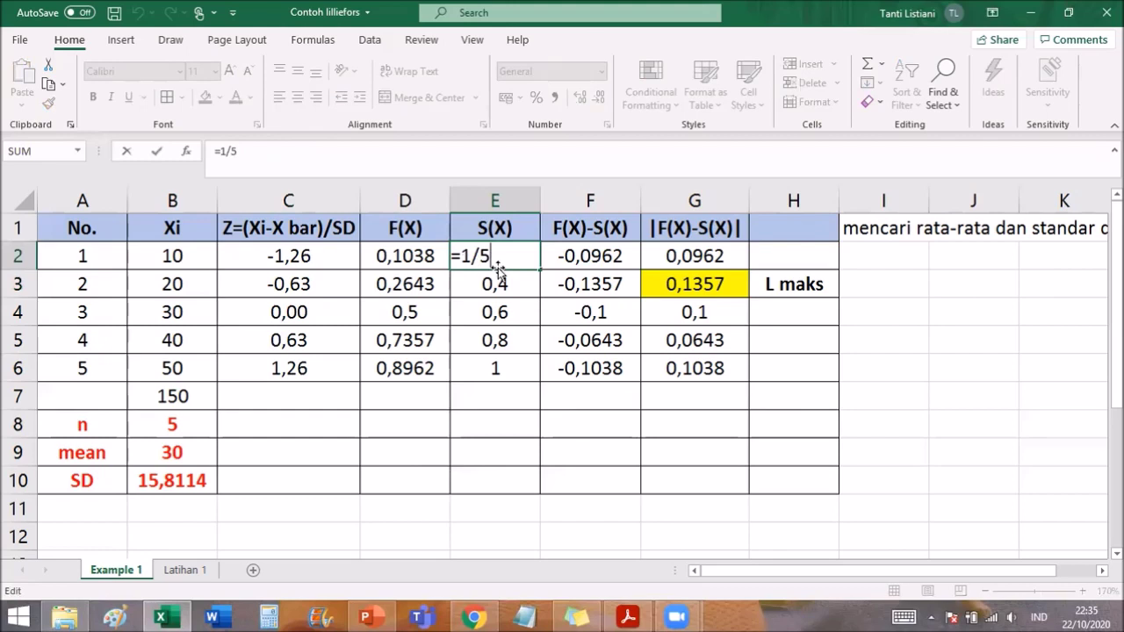
left_click(500, 281)
double_click(503, 283)
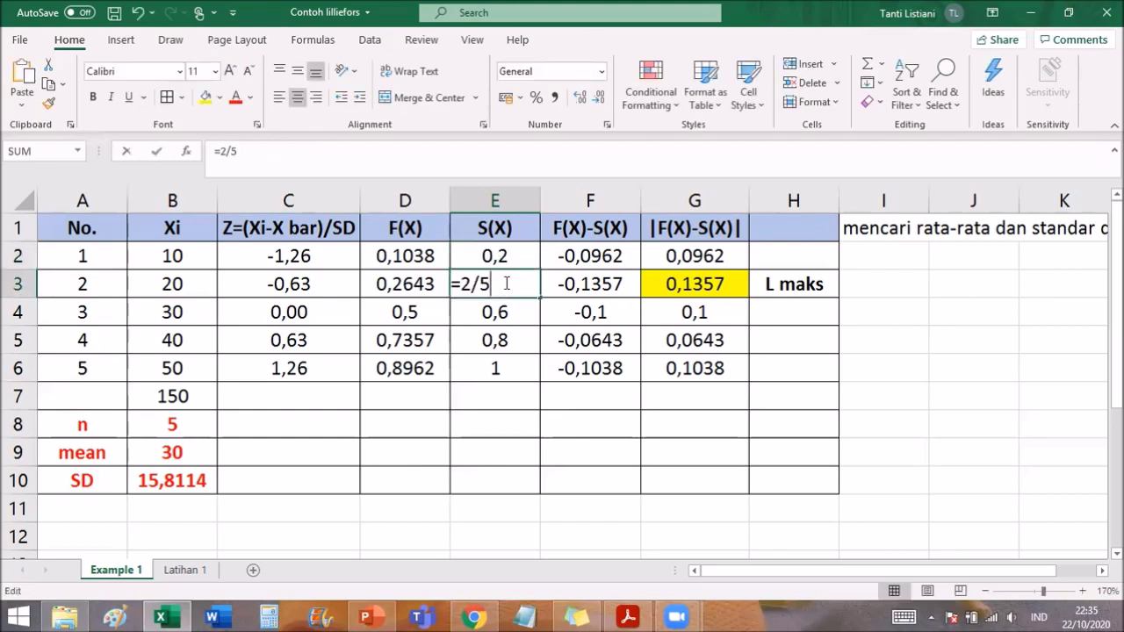
key("Return")
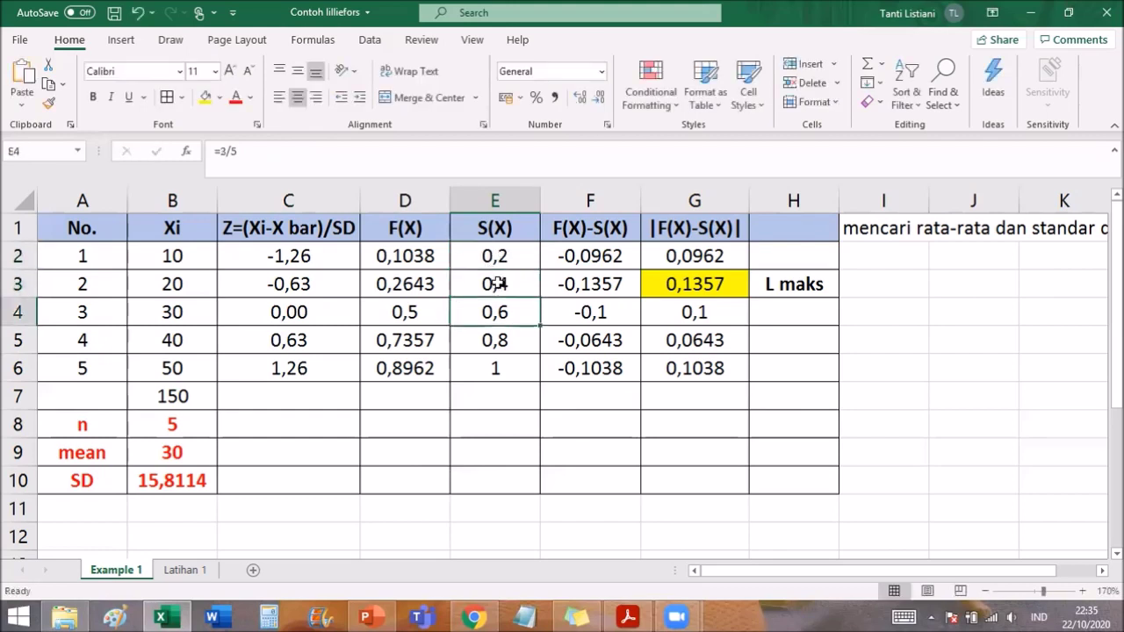
double_click(510, 367)
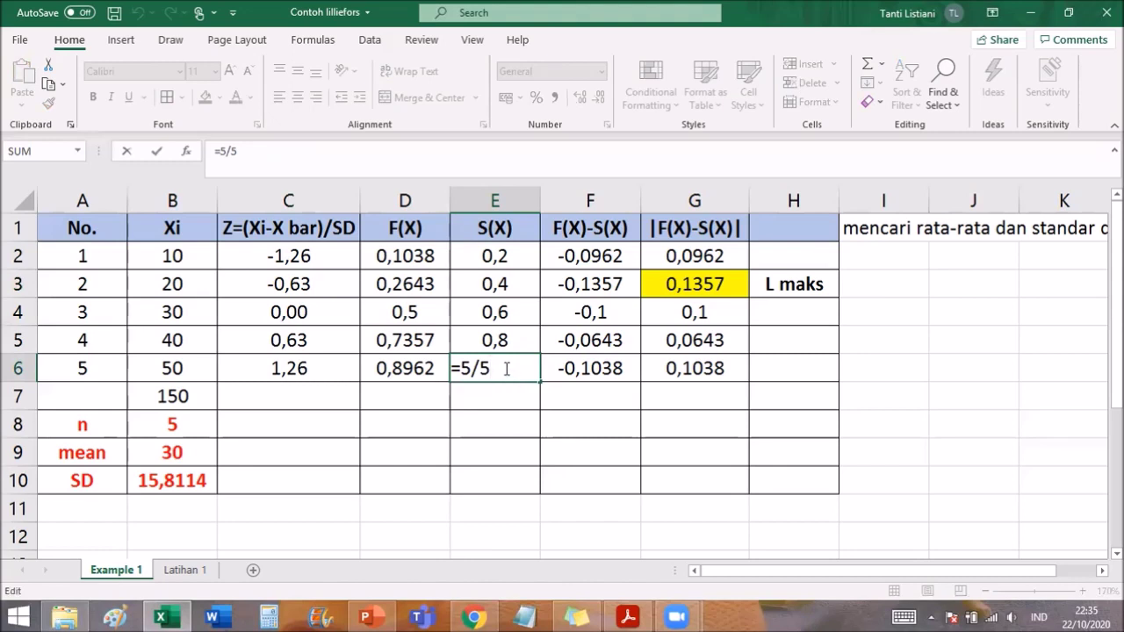
key("Return")
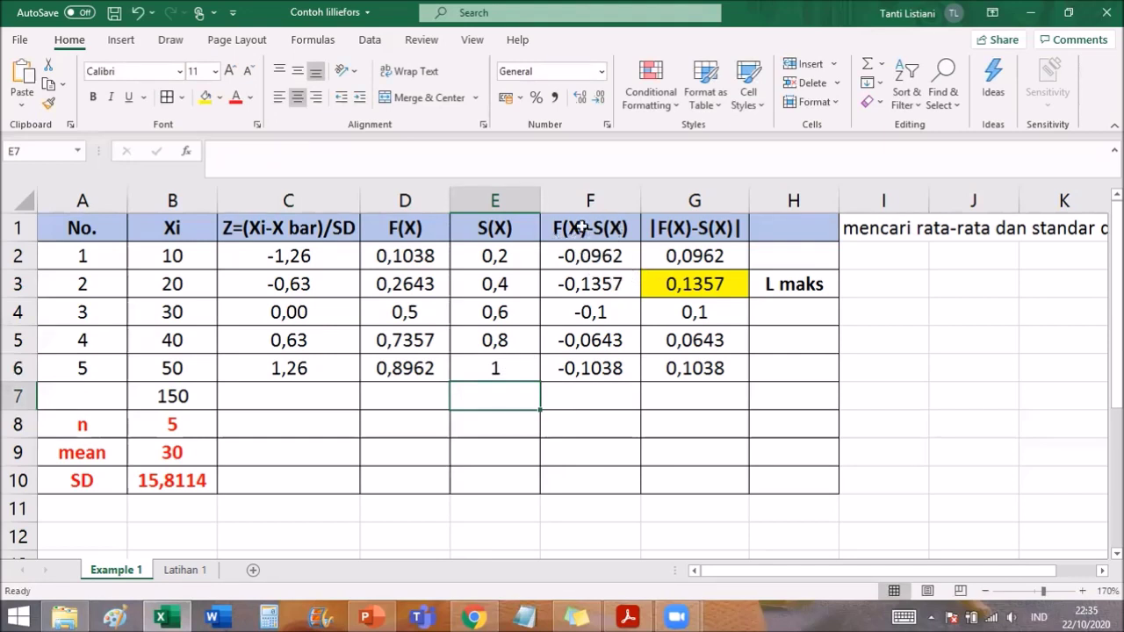
- Compare the header in G1 with the |F(x)-S(x)| term in step 7 of the PowerPoint Uji Lilliefors slide, and return to Excel
left_click(660, 226)
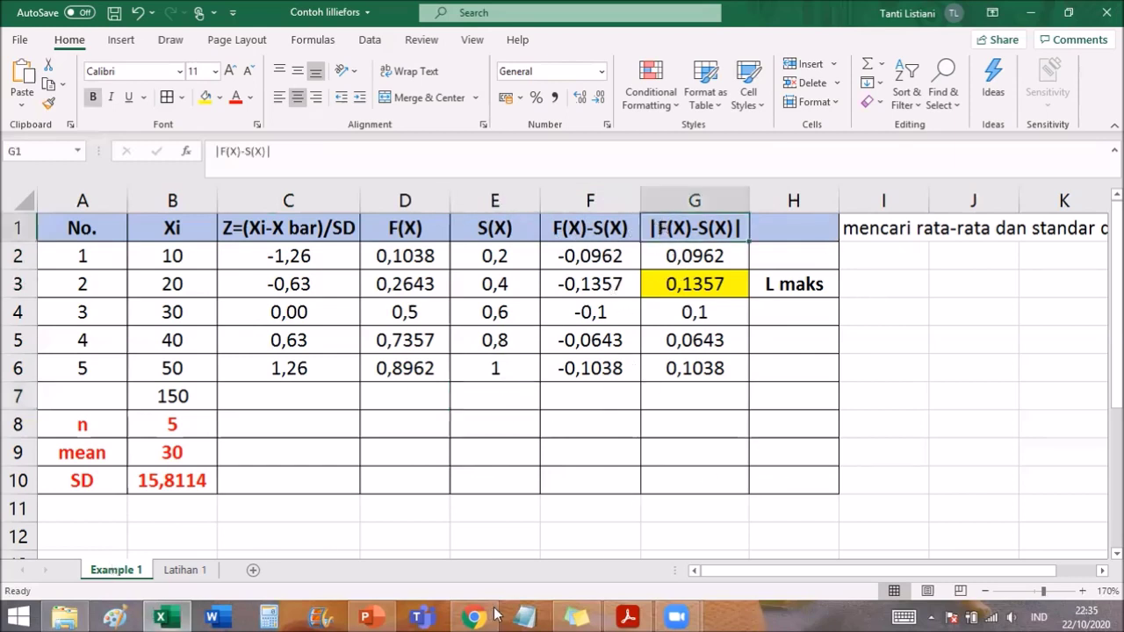
left_click(384, 615)
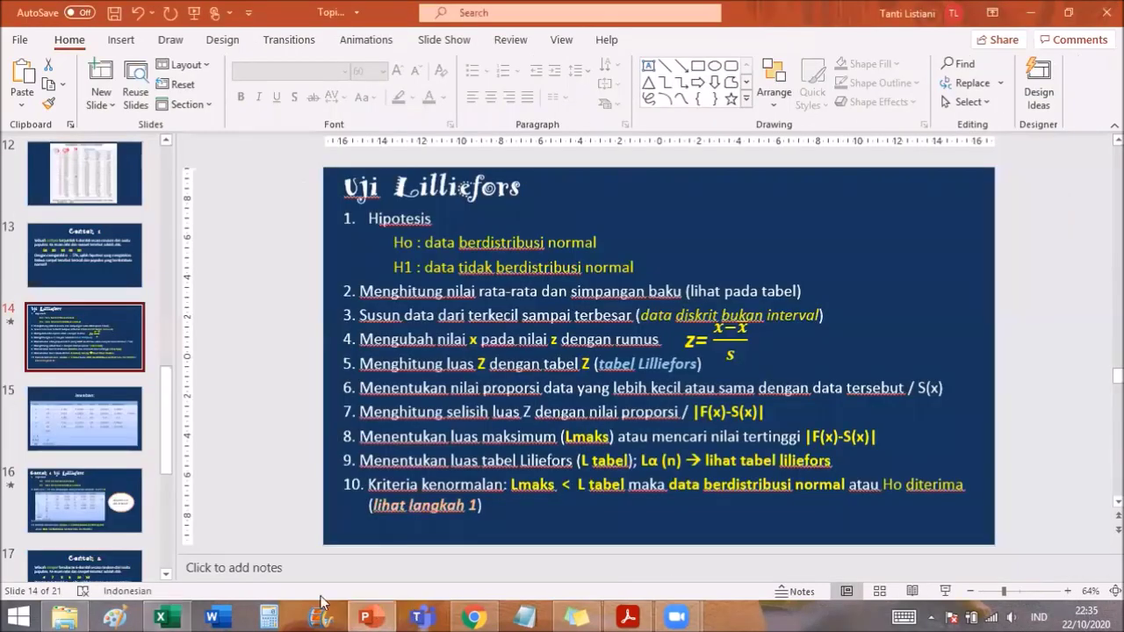
left_click(694, 436)
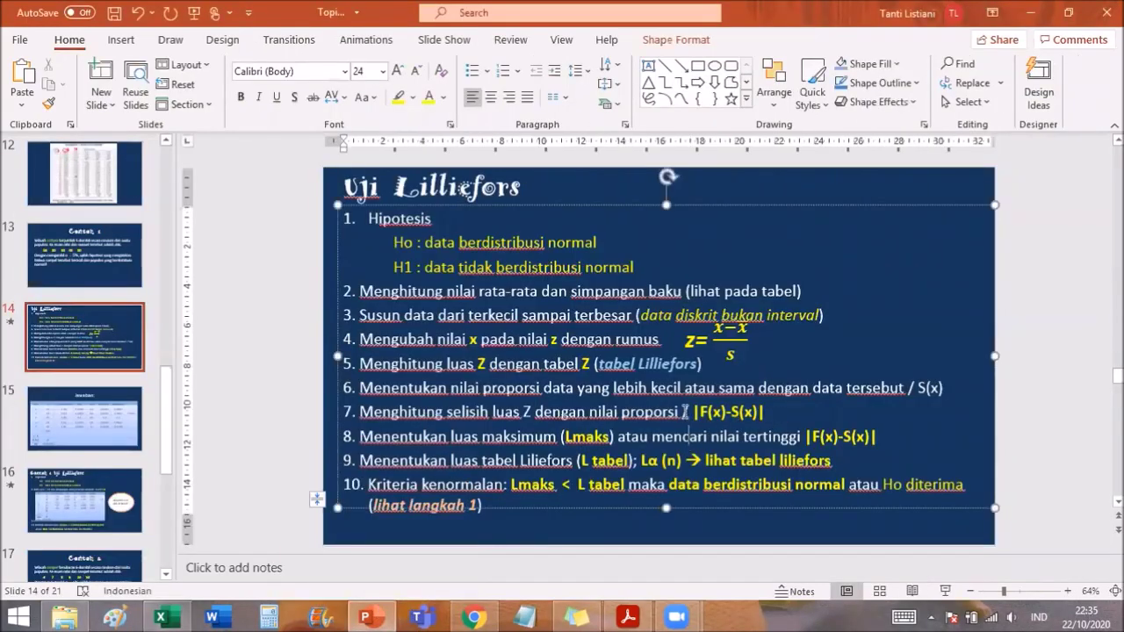
left_click_drag(696, 411, 774, 410)
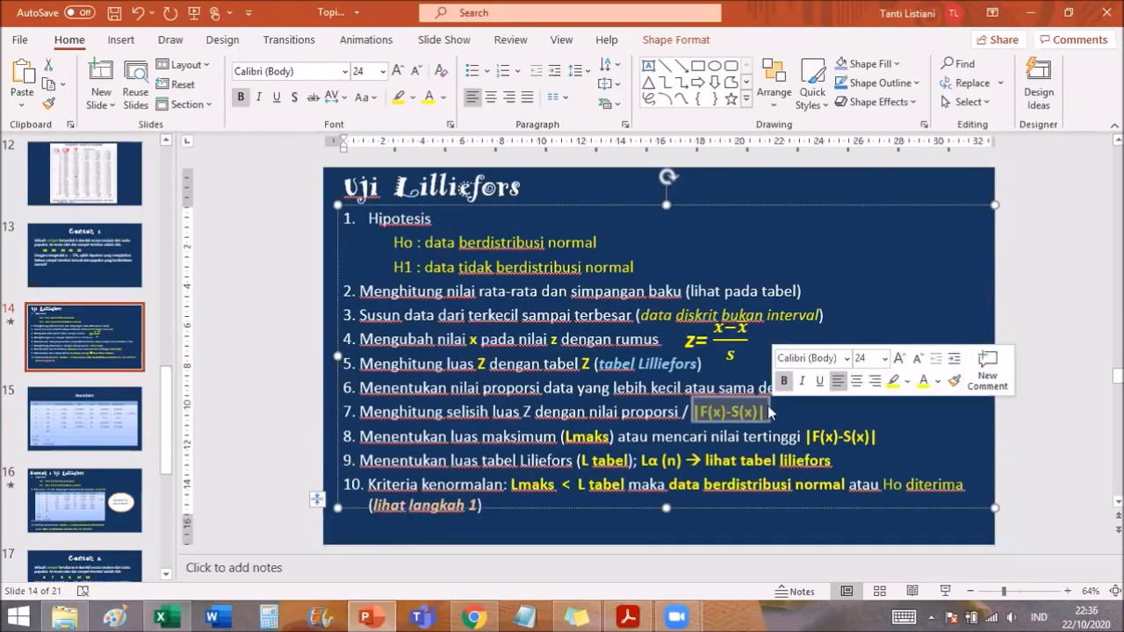
left_click(162, 614)
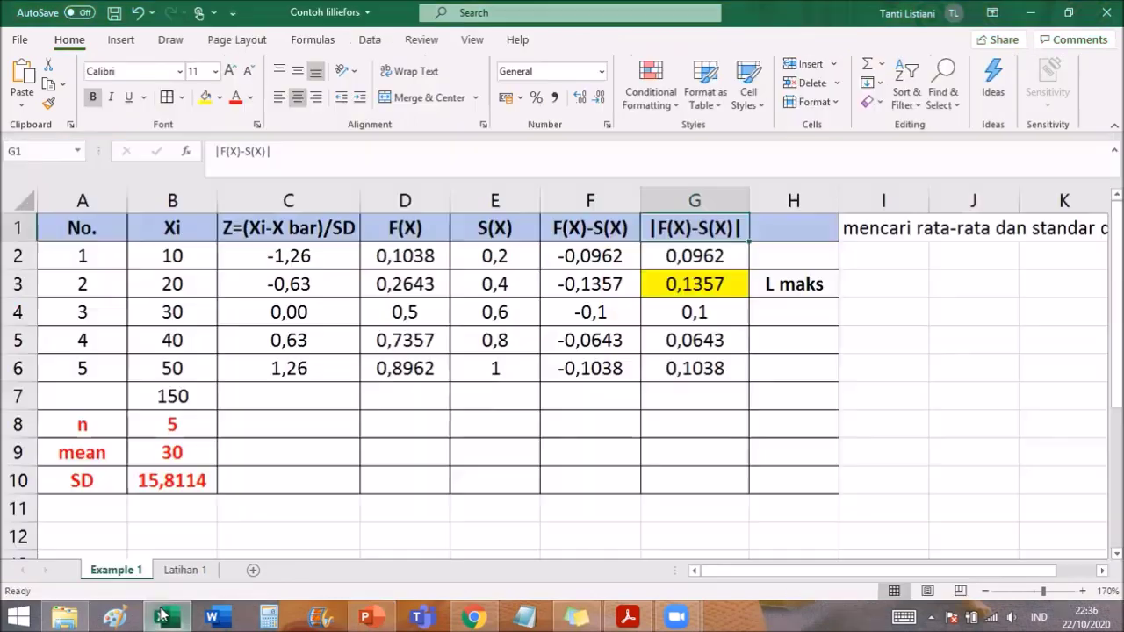
- Check the F(X)-S(X) formulas in F3 and F2, and enter the formula =F2*-1 in G2
left_click(618, 282)
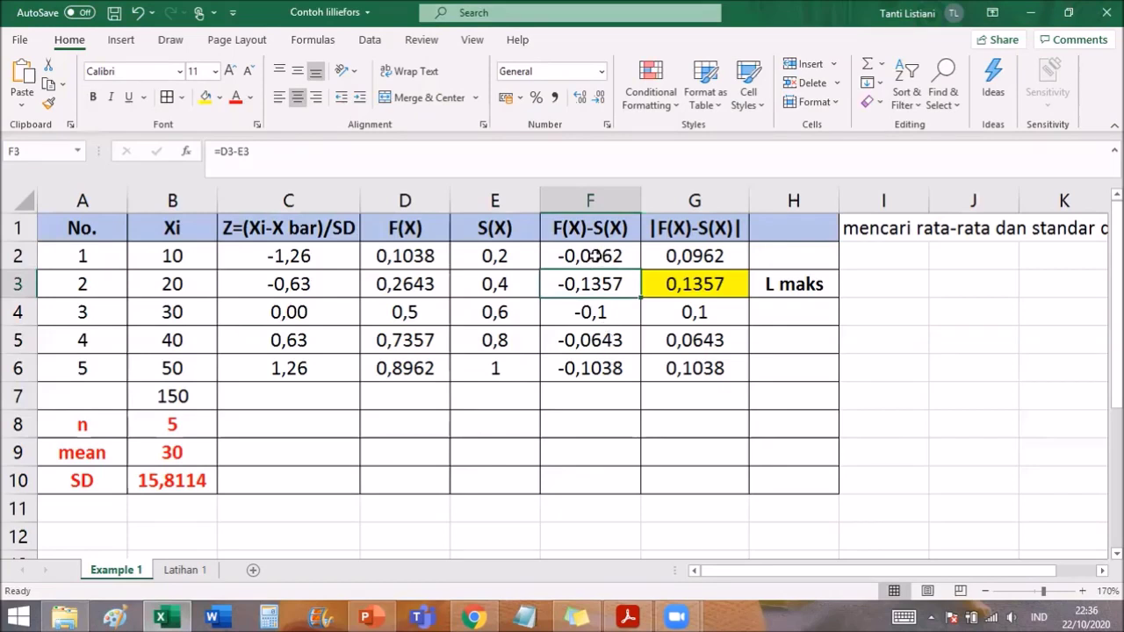
left_click(593, 255)
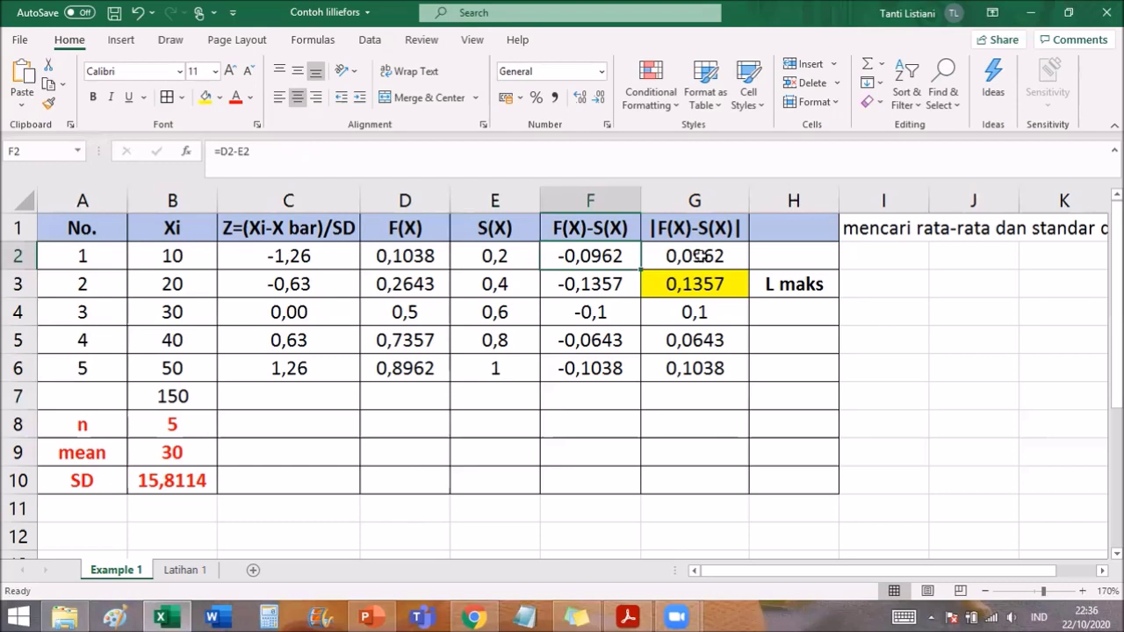
left_click(698, 254)
type("=F2*-1")
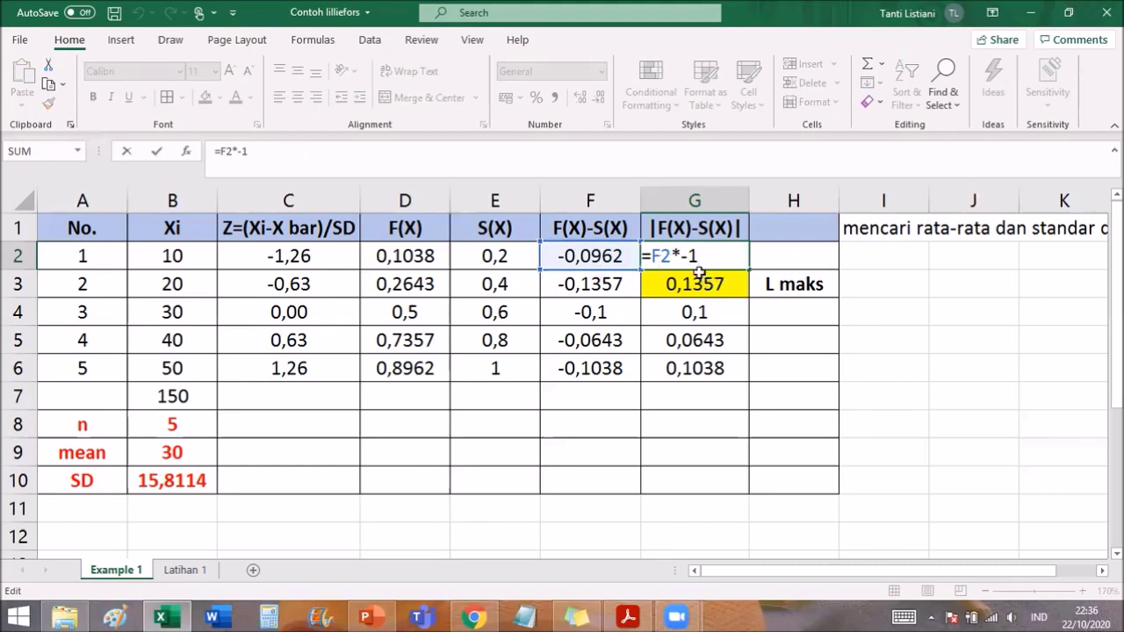
key("Return")
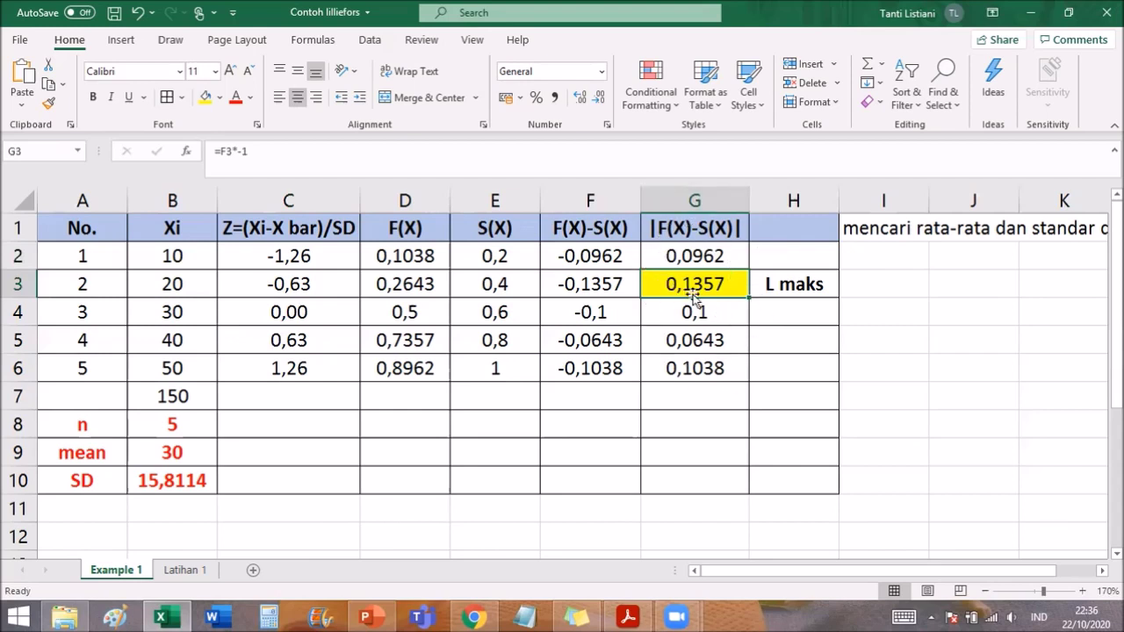
- Look through the |F(X)-S(X)| formulas from G3 to G5 and select the L maks value in G3
key("Down")
key("Down")
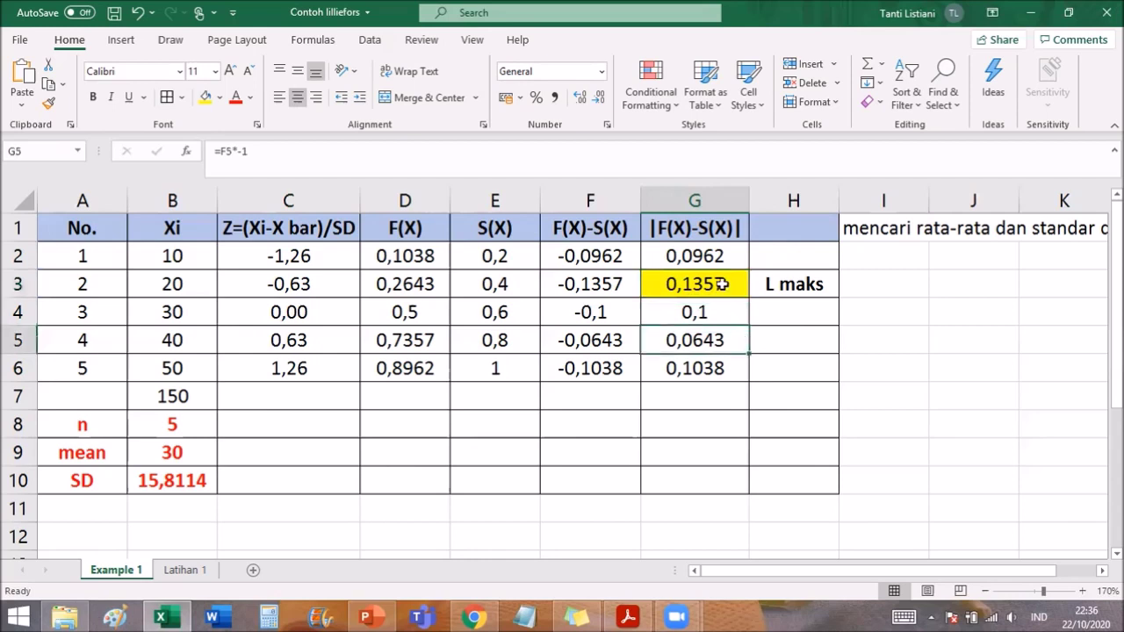
left_click(720, 284)
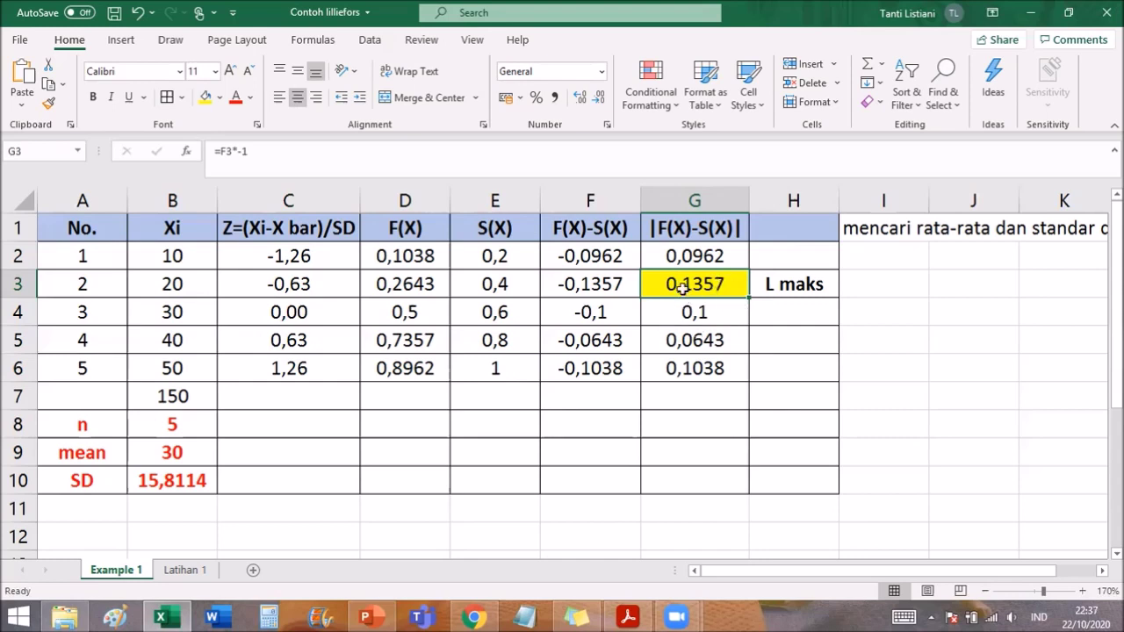
- Switch to PowerPoint to examine the L maks row on the Jawaban slide, and start the slide show from slide 16
left_click(382, 615)
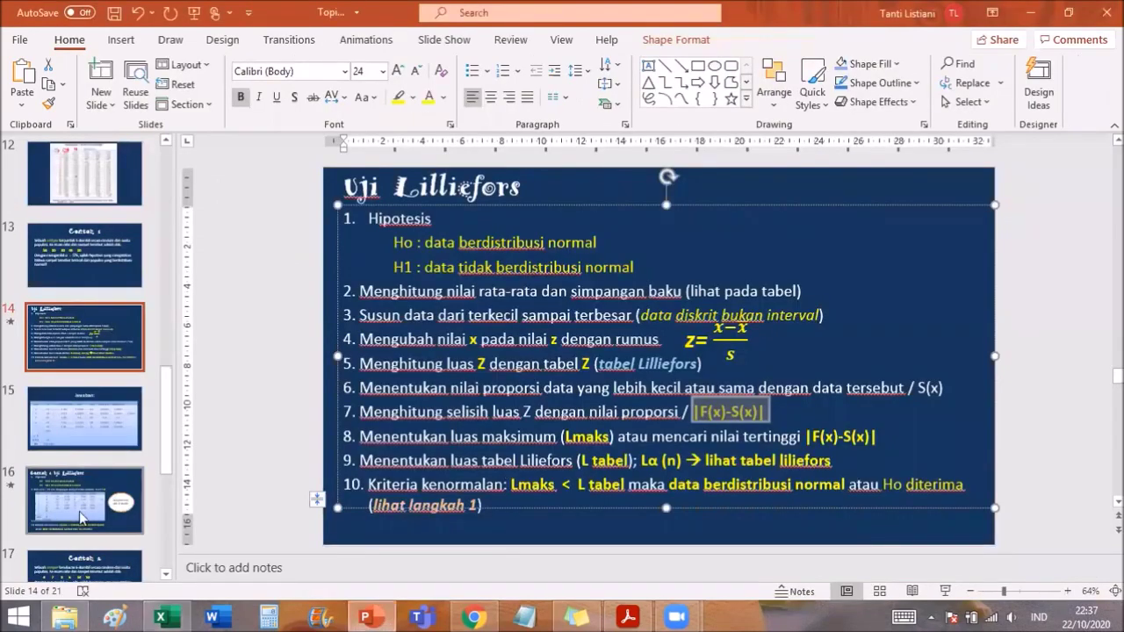
left_click(87, 425)
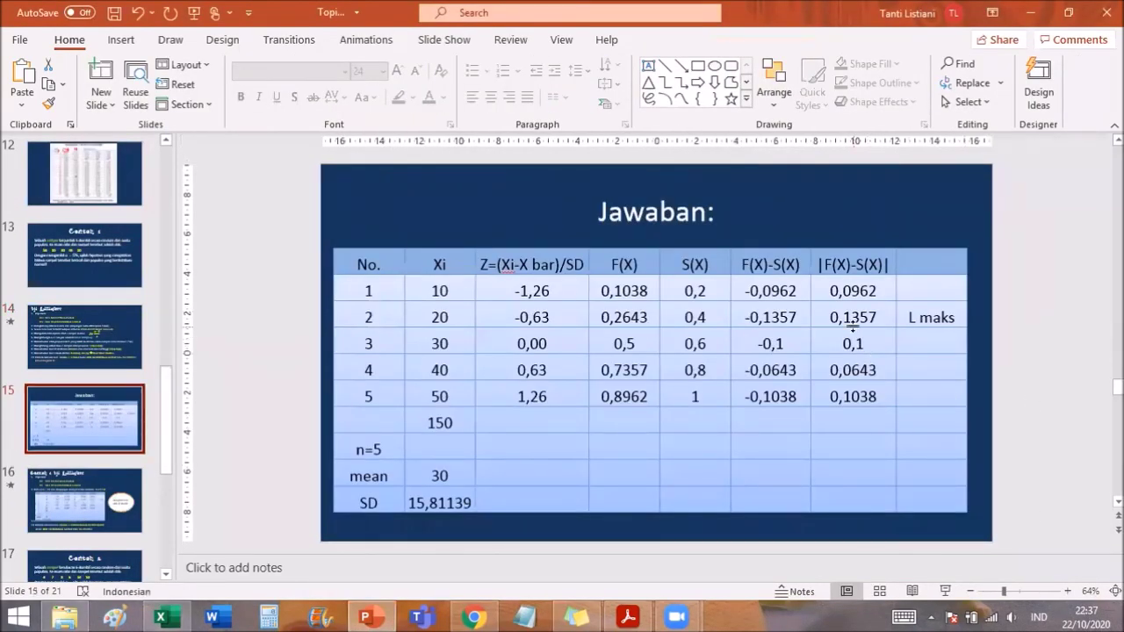
left_click_drag(954, 304, 954, 316)
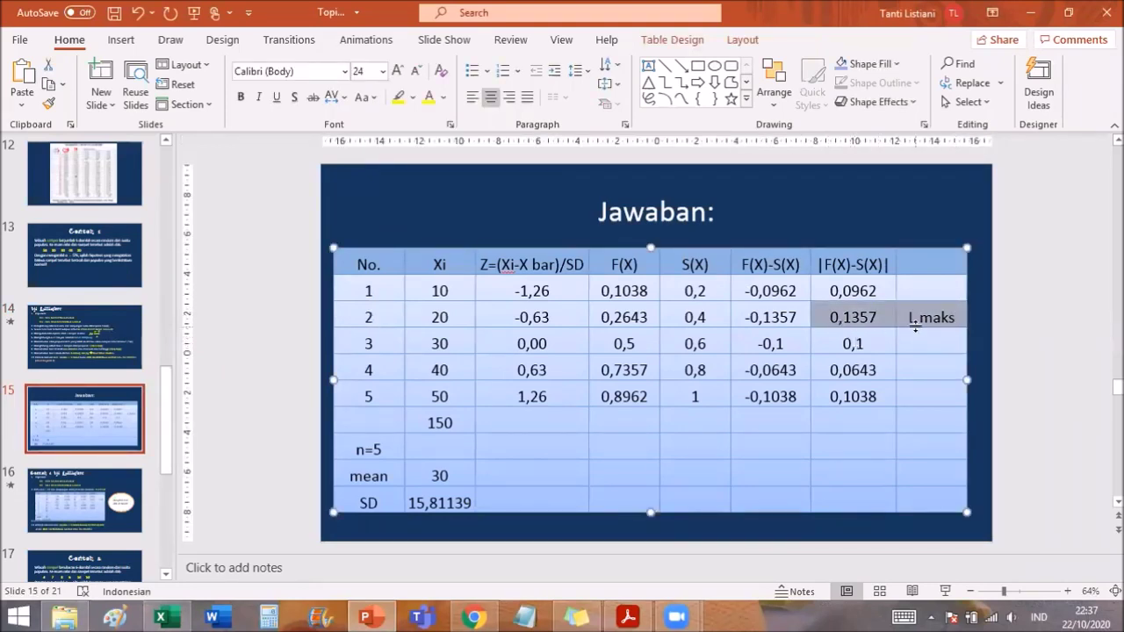
left_click(64, 493)
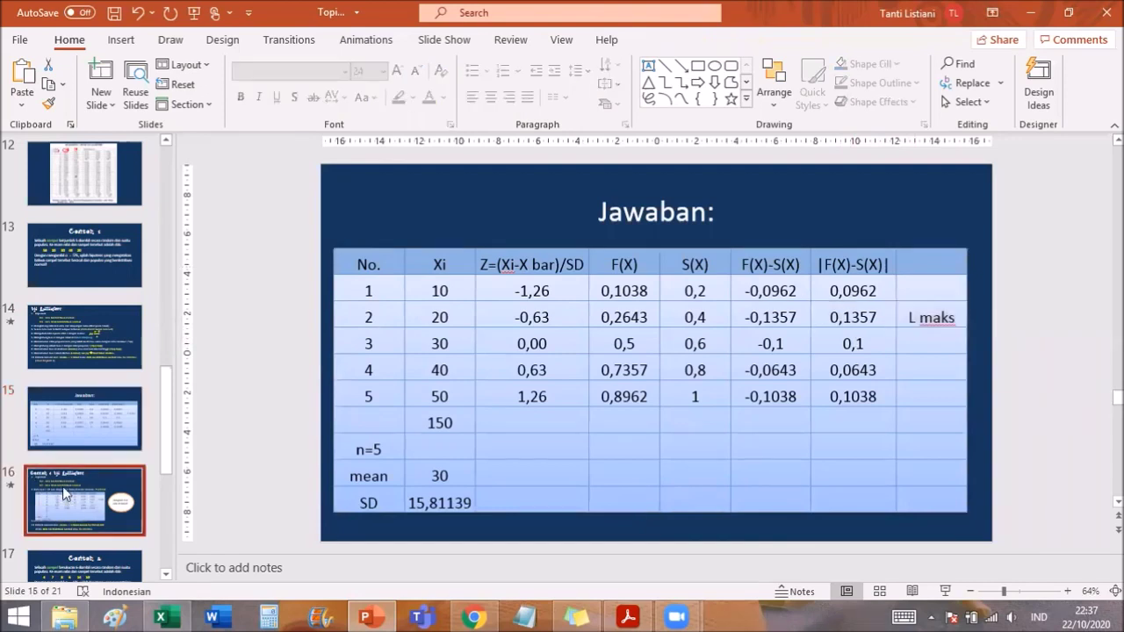
left_click(955, 595)
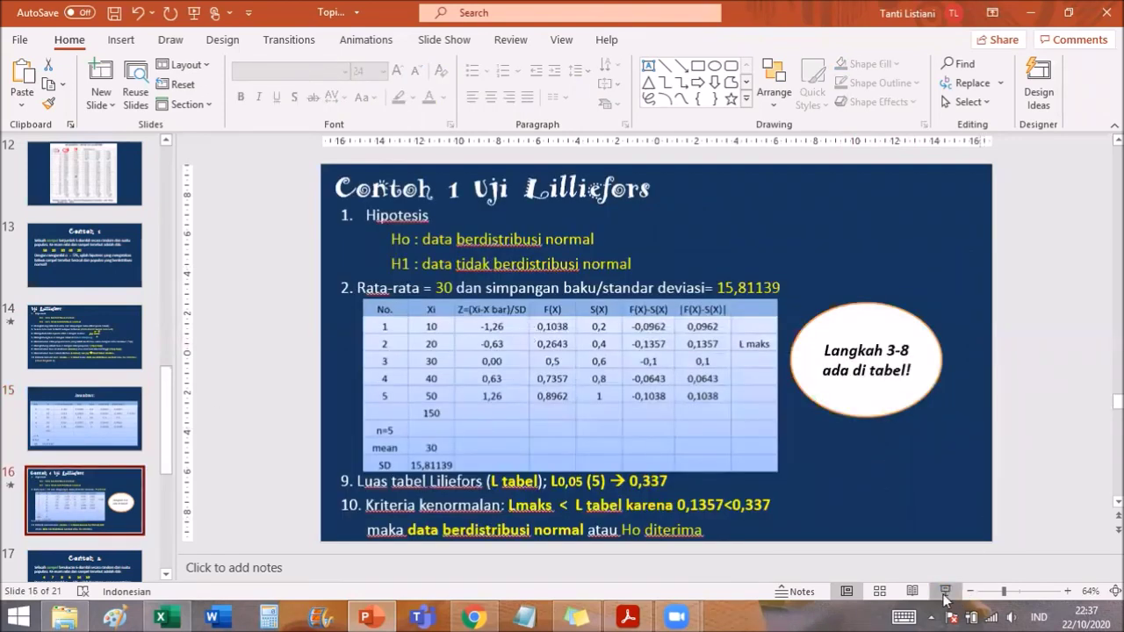